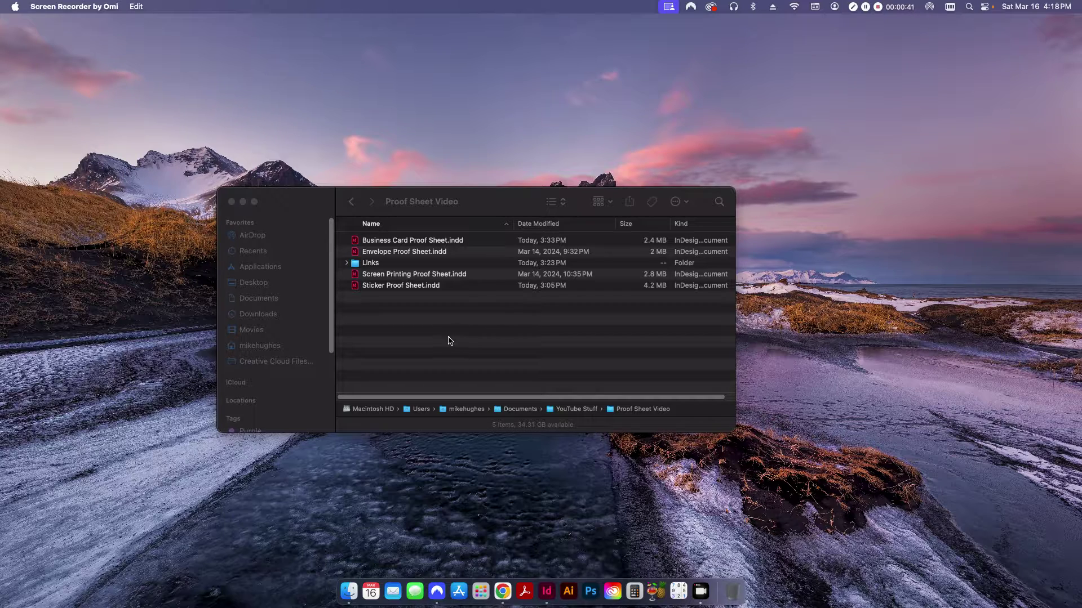
# Open Business Card Proof Sheet.indd and fit the whole approval form page in the window
pyautogui.click(433, 318)
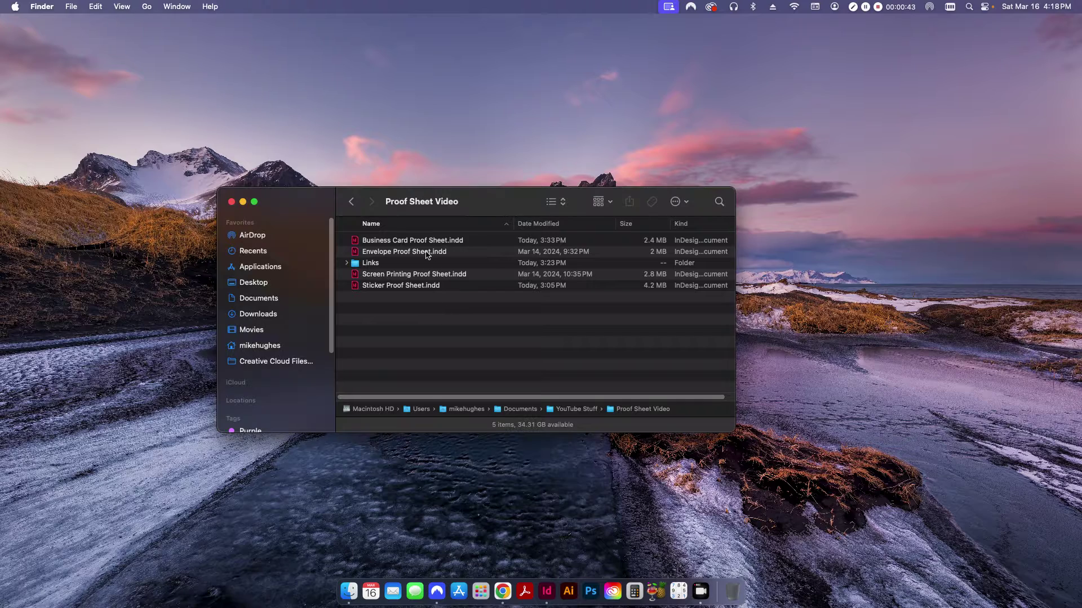
pyautogui.doubleClick(422, 241)
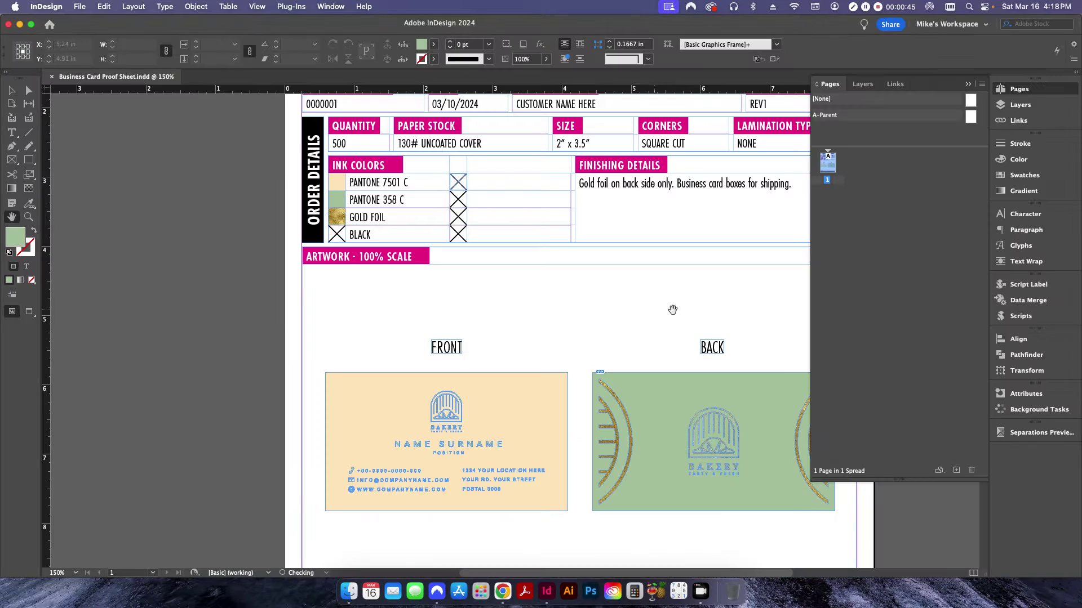
pyautogui.press('super+0')
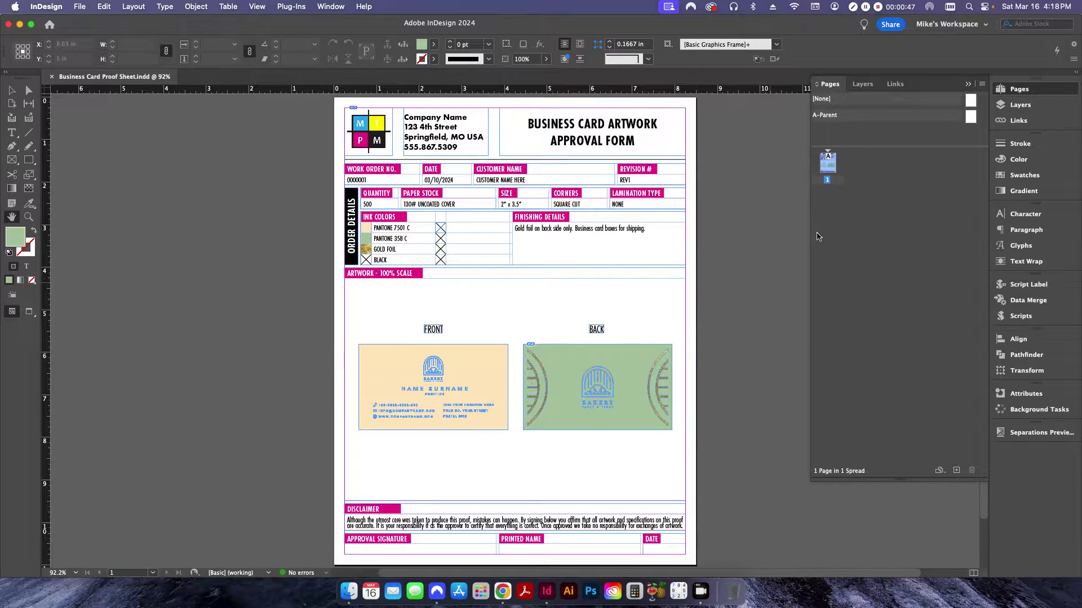
pyautogui.click(792, 225)
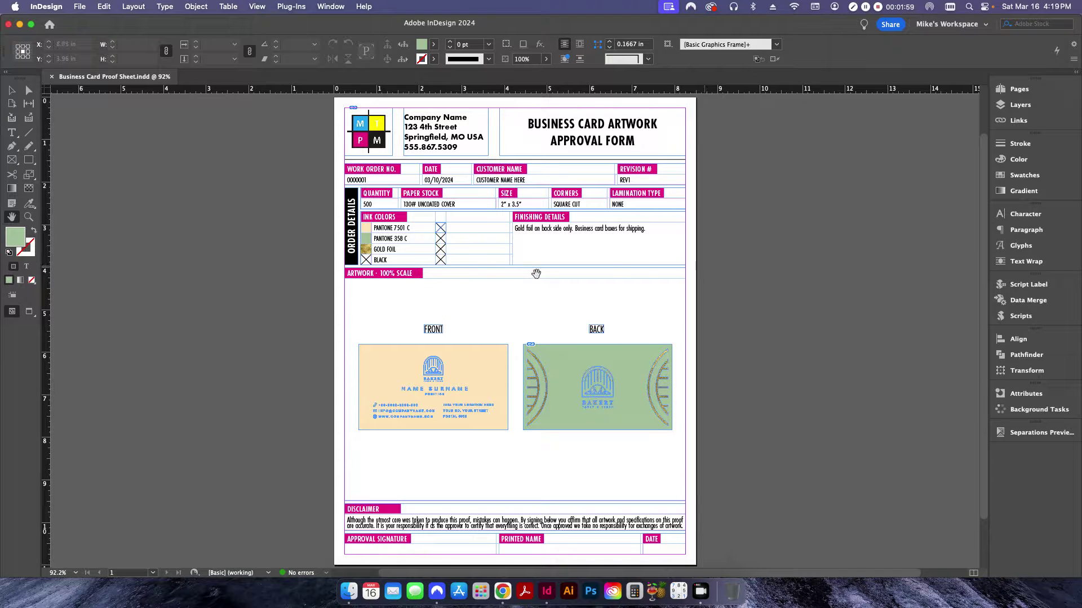
# Select the work order number's heading and value cells to examine how the order information table is built
pyautogui.click(26, 218)
pyautogui.moveTo(497, 202); pyautogui.dragTo(722, 313)
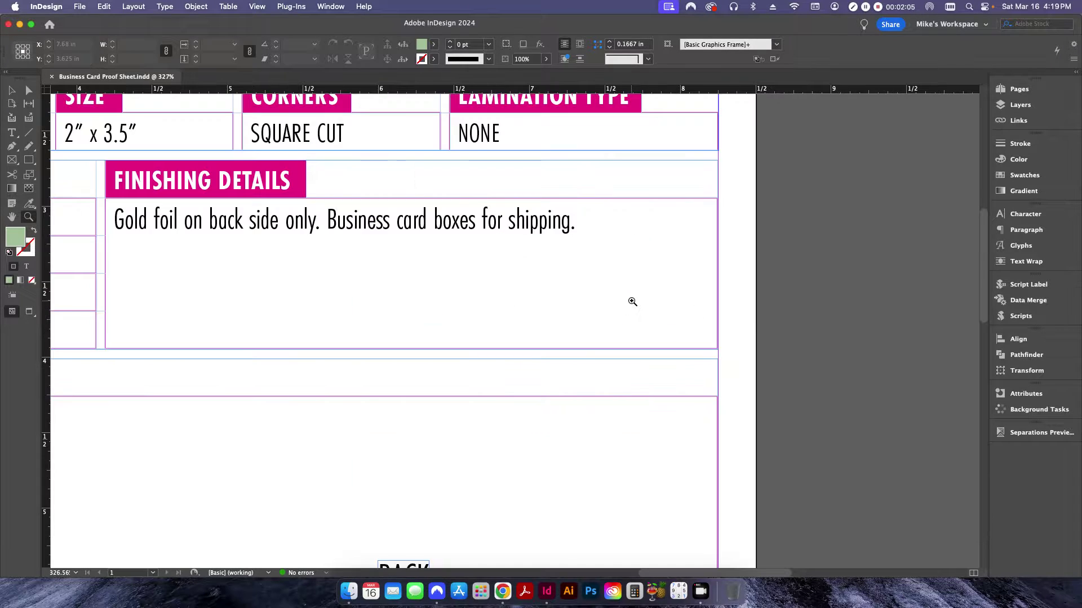
pyautogui.press('super+0')
pyautogui.press('super+minus')
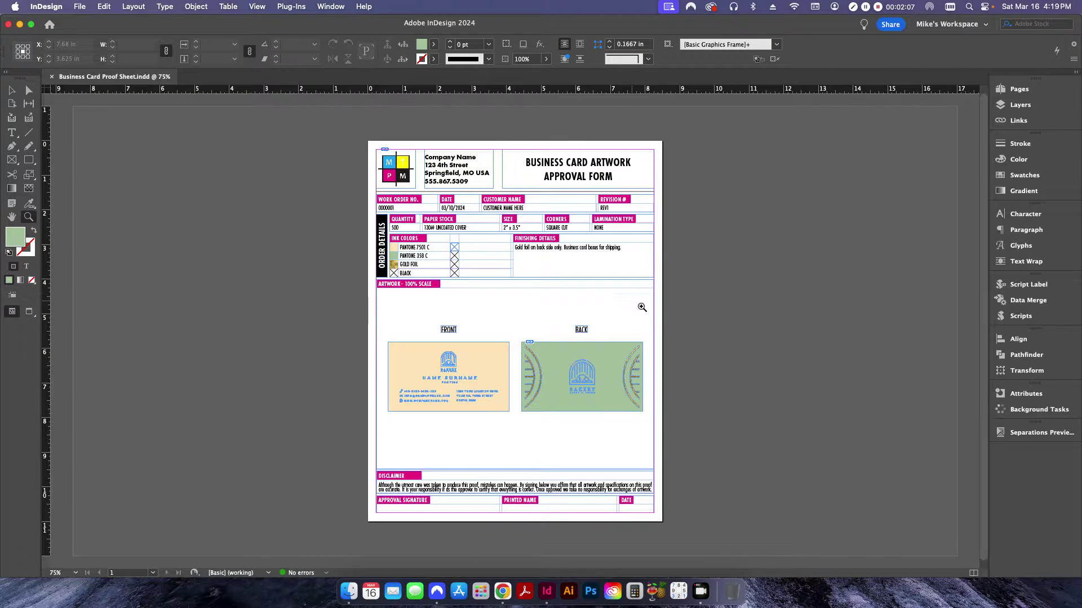
pyautogui.moveTo(378, 186); pyautogui.dragTo(727, 324)
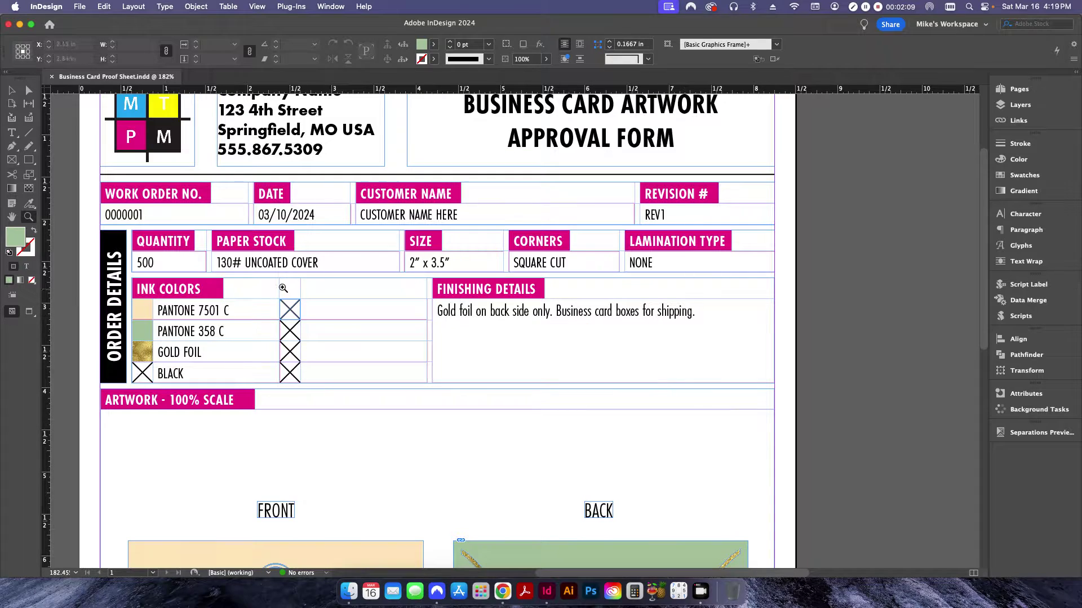
pyautogui.click(12, 133)
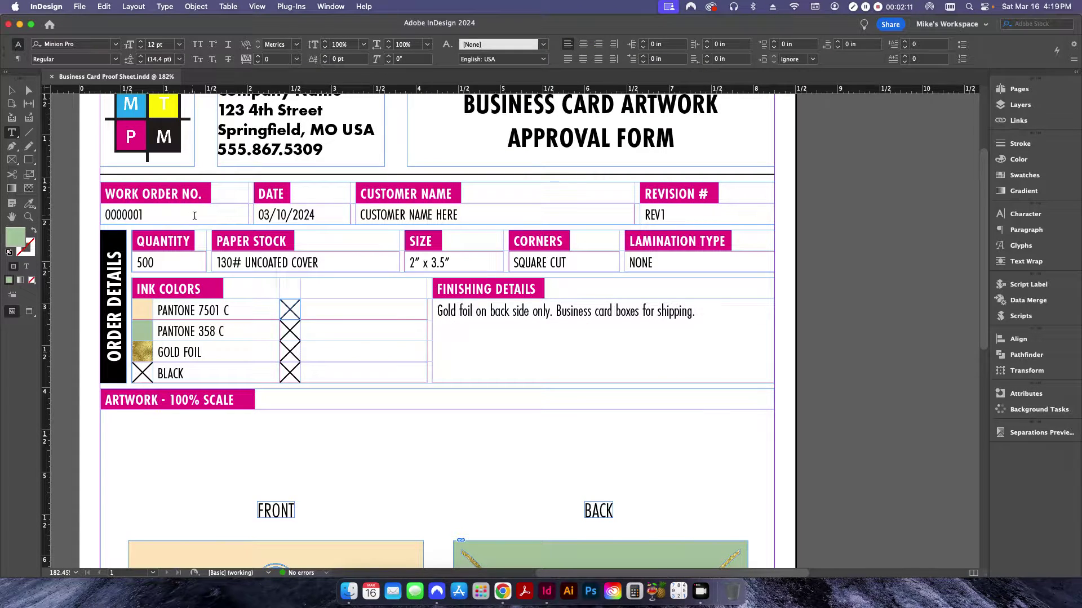
pyautogui.moveTo(164, 188); pyautogui.dragTo(191, 216)
pyautogui.click(231, 200)
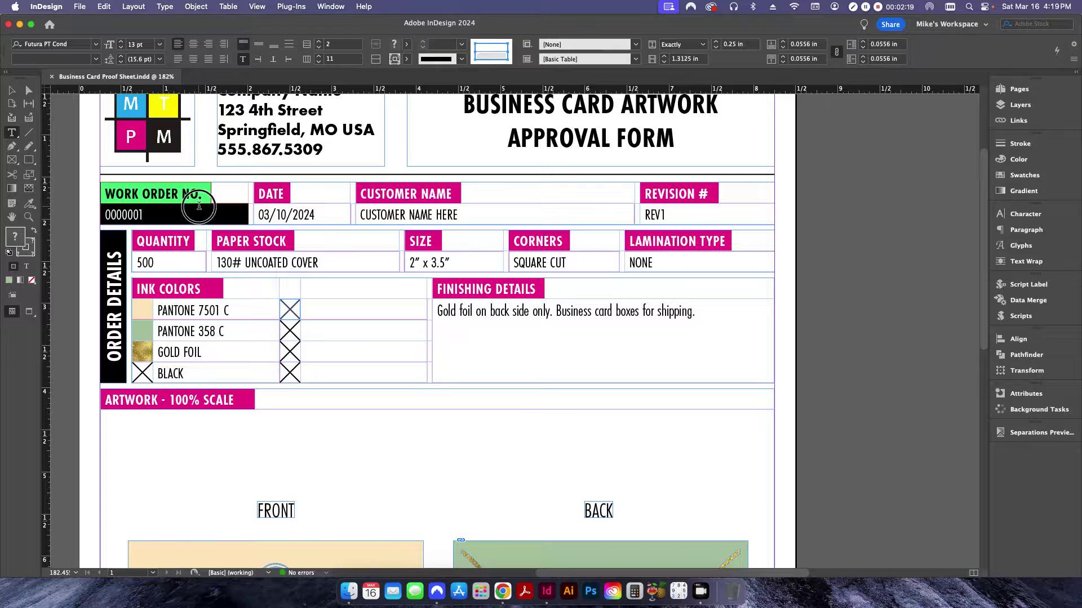
pyautogui.click(193, 217)
pyautogui.moveTo(193, 218); pyautogui.dragTo(189, 225)
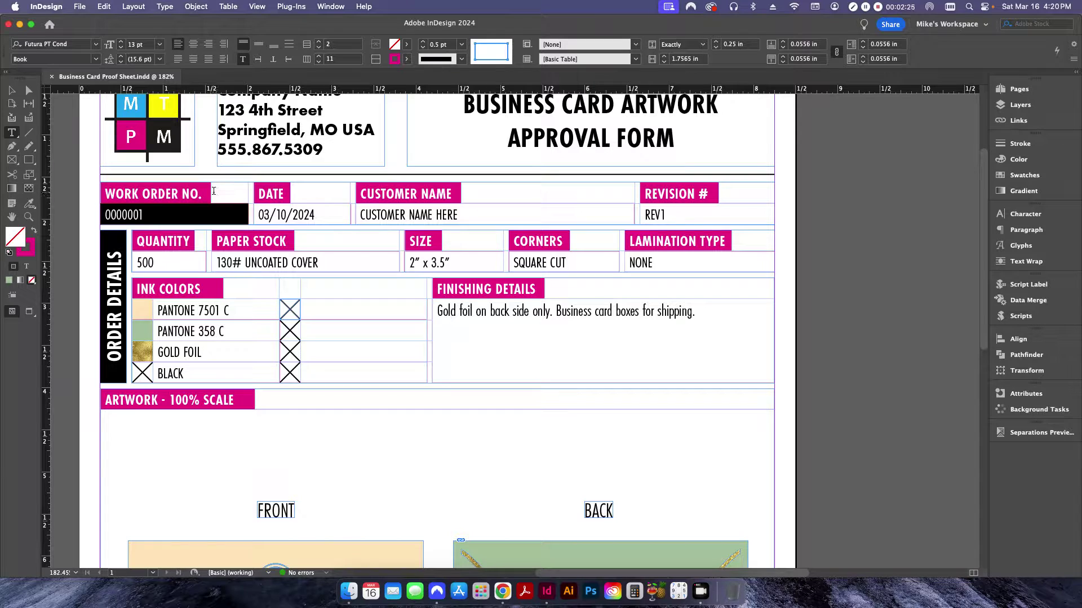
# Try to widen the work order number and customer name columns of the order information table
pyautogui.moveTo(248, 190); pyautogui.dragTo(206, 191)
pyautogui.press('super+z')
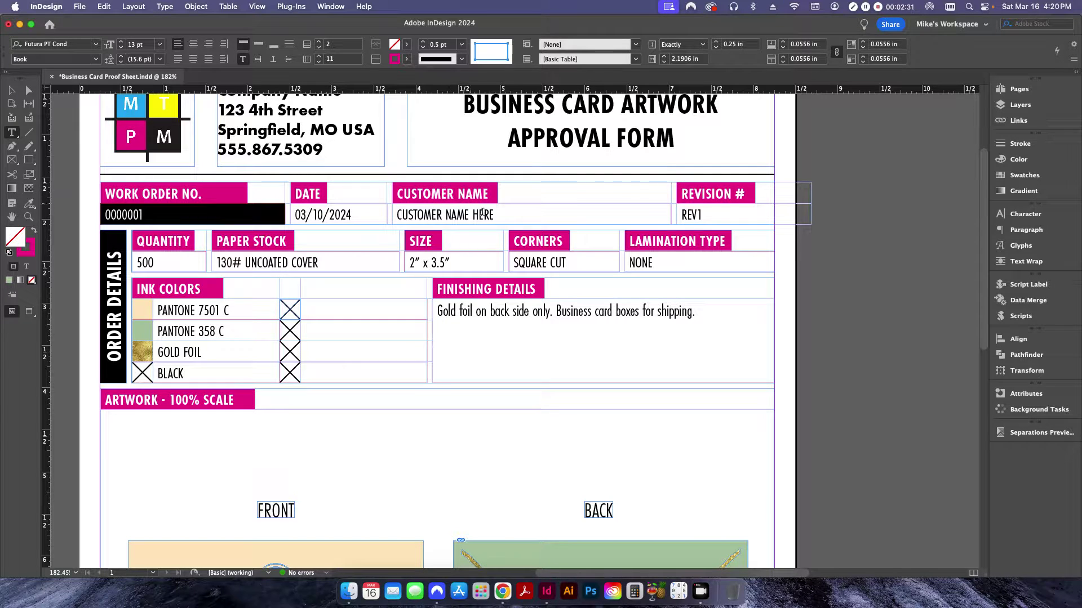
pyautogui.moveTo(674, 217); pyautogui.dragTo(831, 218)
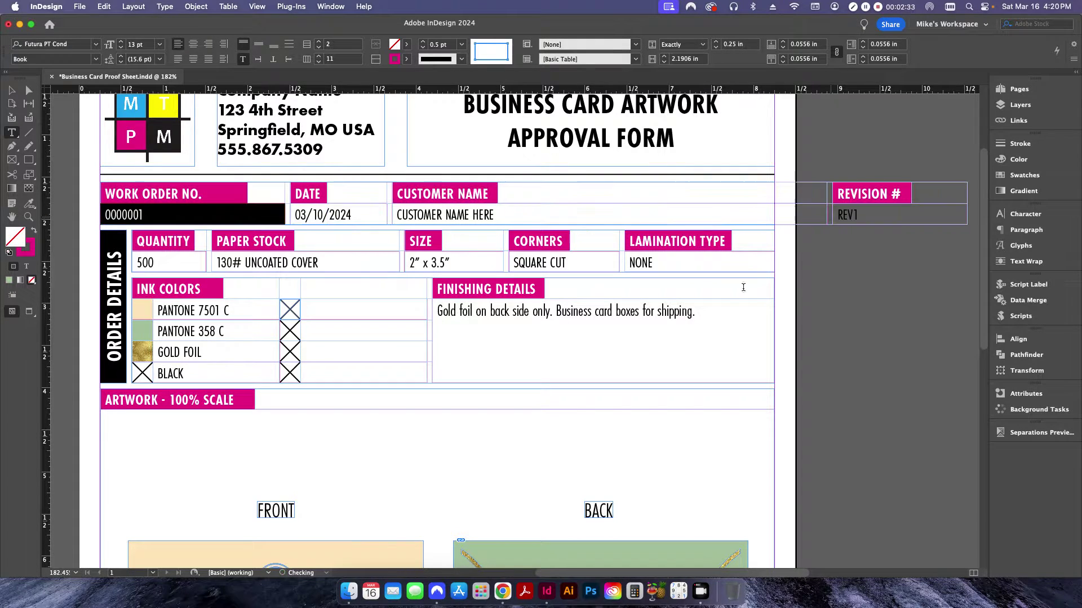
# Undo the column width changes in the order information table and save the document
pyautogui.press('super+z')
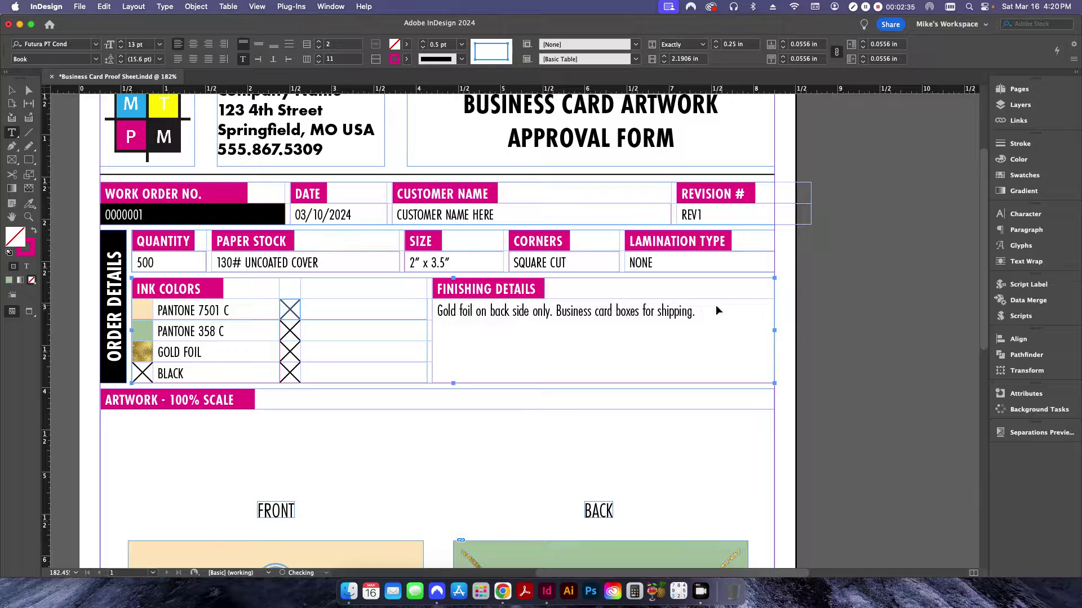
pyautogui.press('super+z')
pyautogui.press('shift+super+z')
pyautogui.press('shift+super+z')
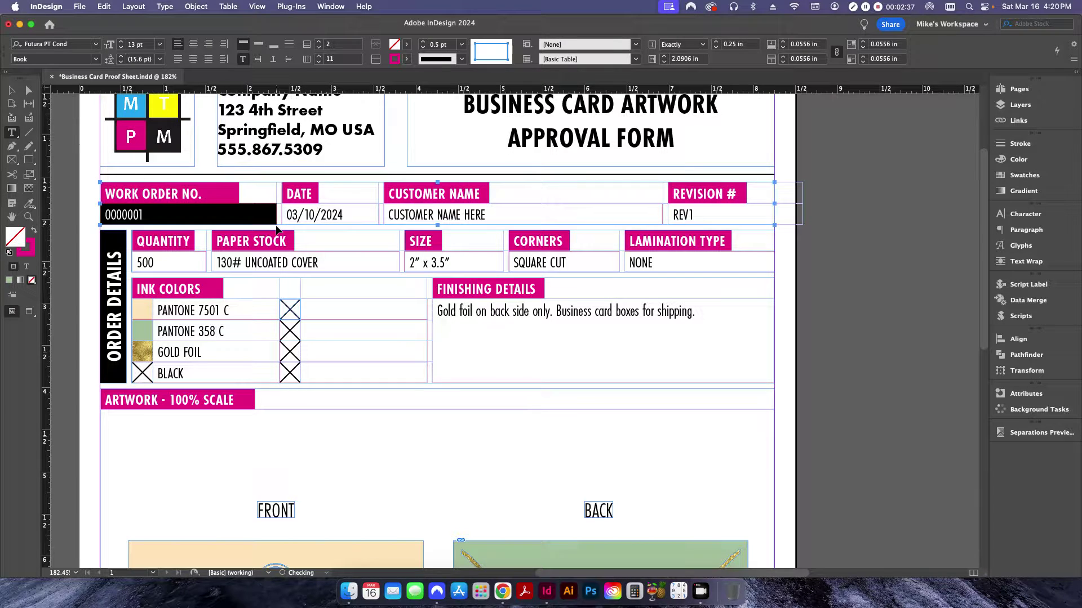
pyautogui.press('super+z')
pyautogui.press('super+s')
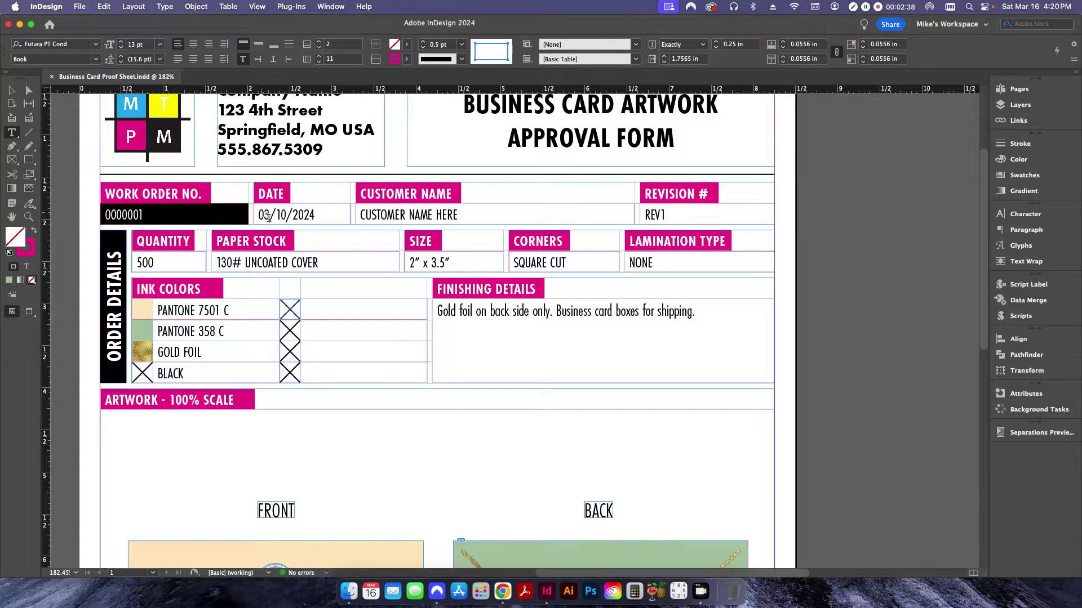
# Check which fill swatch is applied to the colour cell beside PANTONE 7501 C in the ink colors table
pyautogui.click(299, 241)
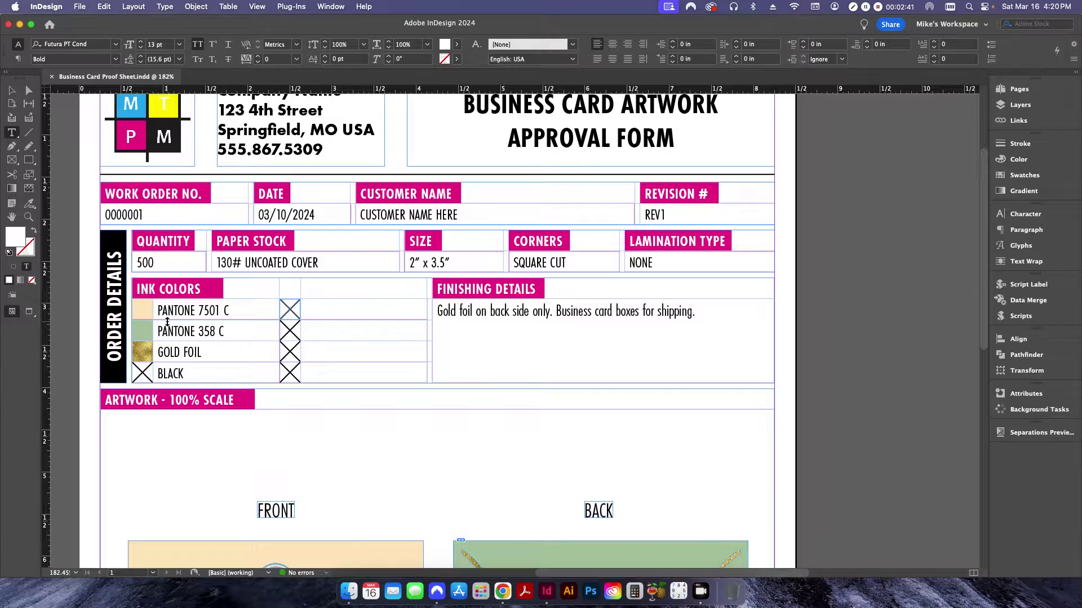
pyautogui.click(147, 303)
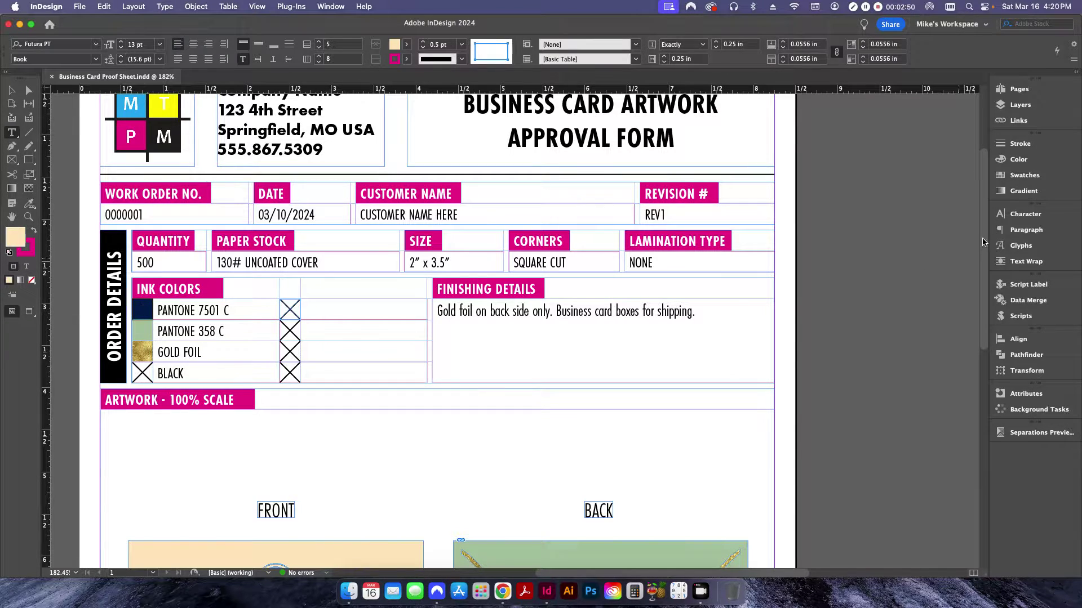
pyautogui.click(406, 43)
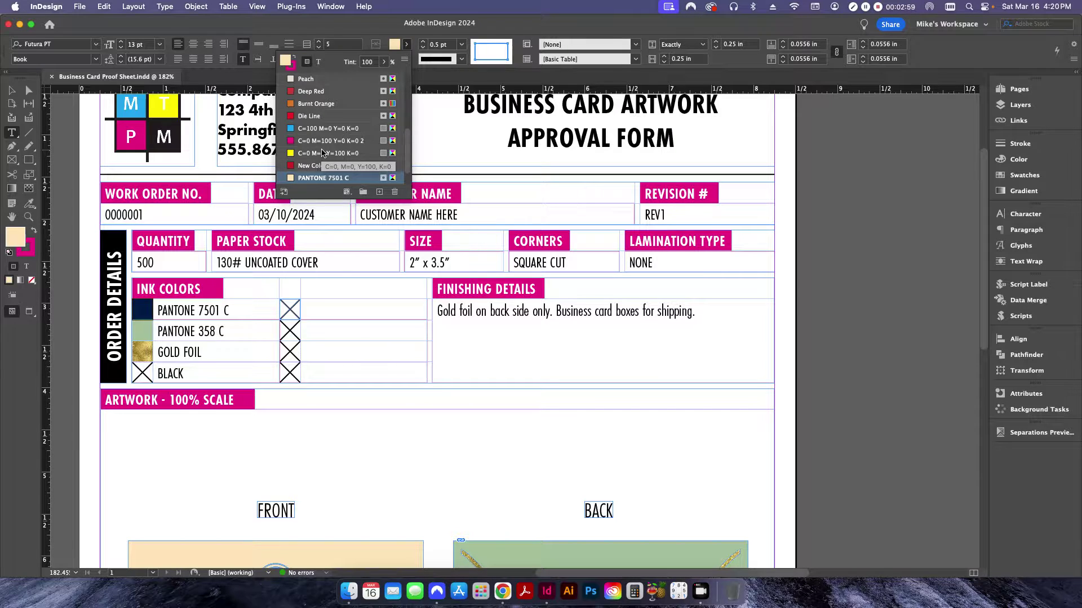
pyautogui.click(406, 44)
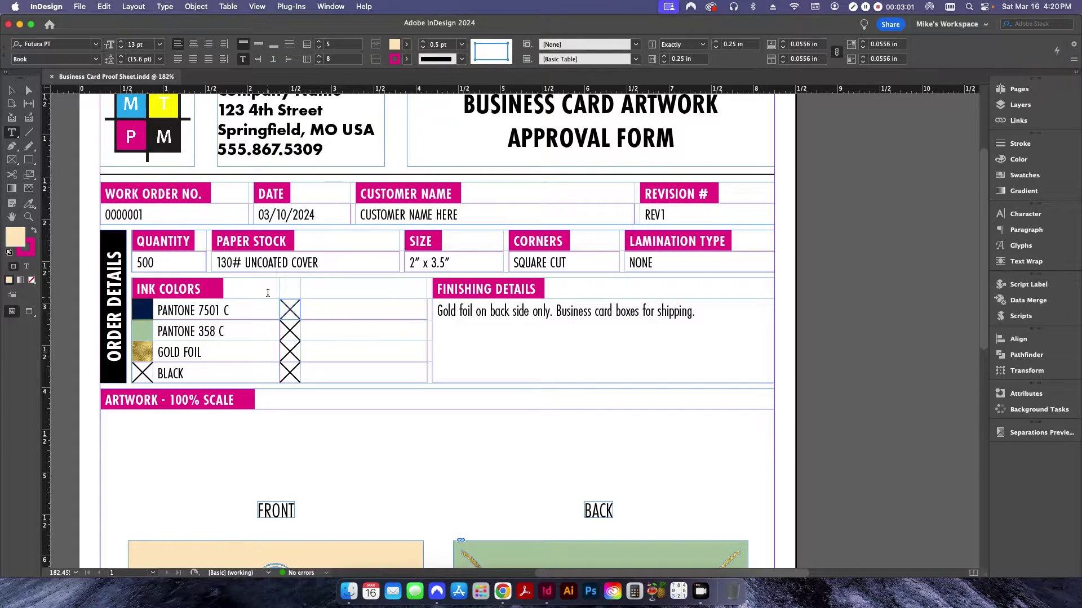
pyautogui.click(254, 314)
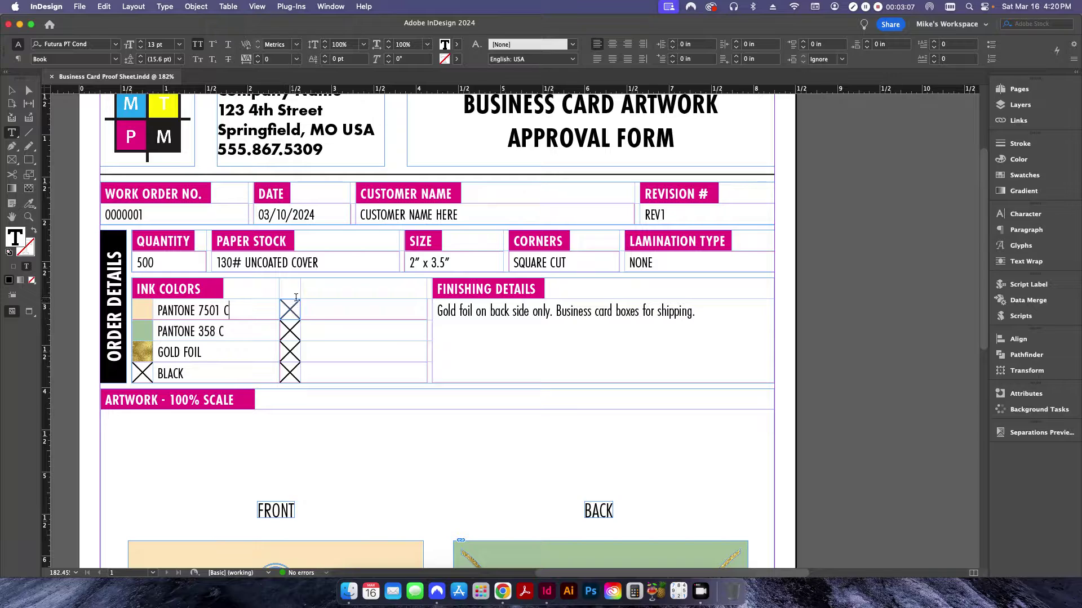
# Examine the front and back business card artwork in preview mode, without frame edges or guides
pyautogui.scroll(1, 336, 319)
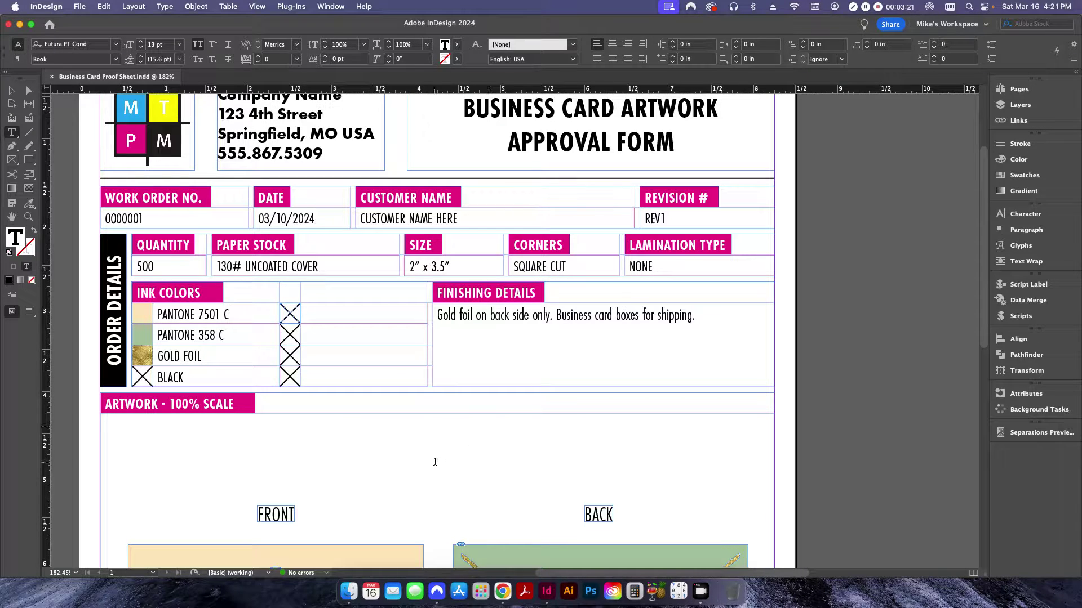
pyautogui.scroll(-4, 464, 328)
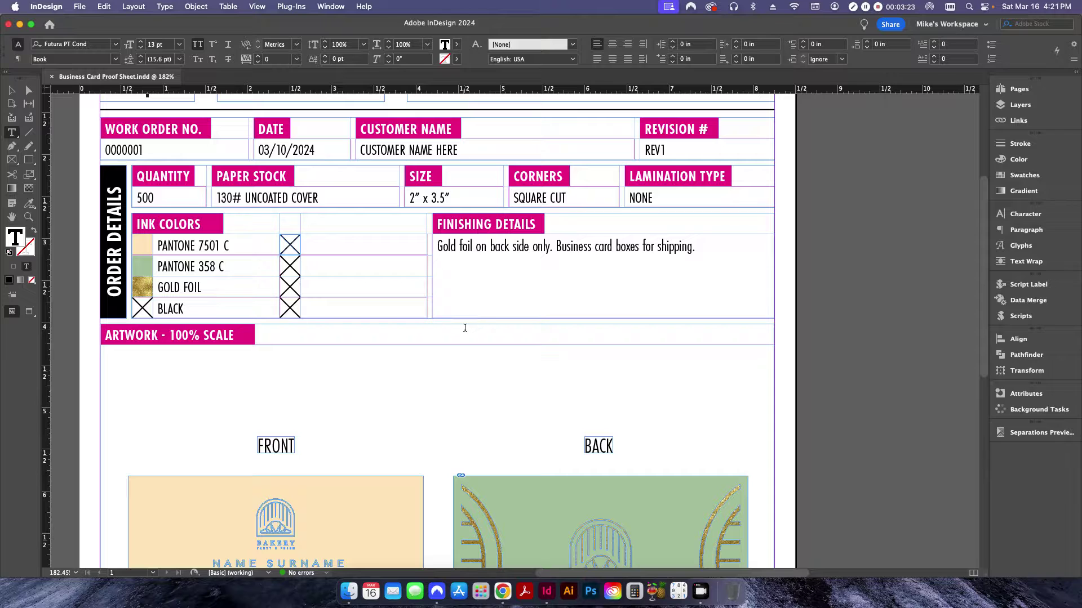
pyautogui.scroll(-4, 464, 328)
pyautogui.scroll(2, 472, 311)
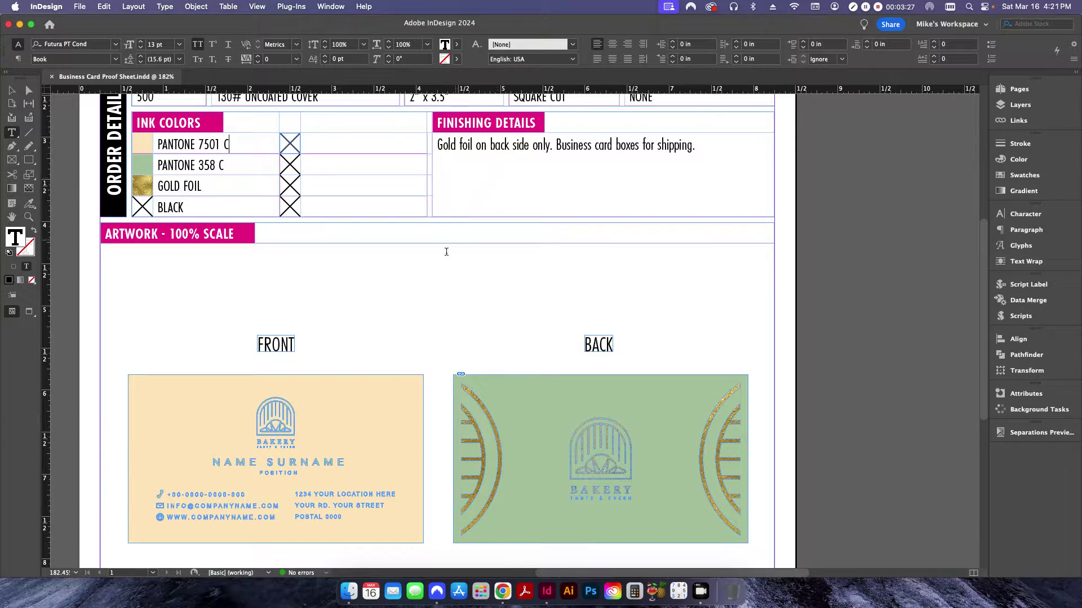
pyautogui.click(11, 90)
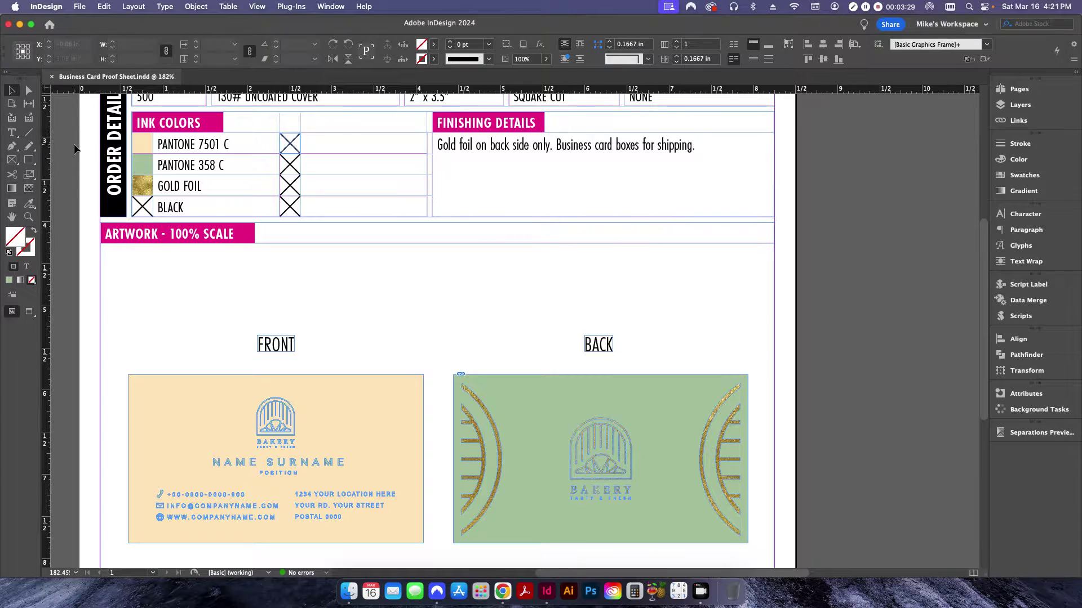
pyautogui.press('w')
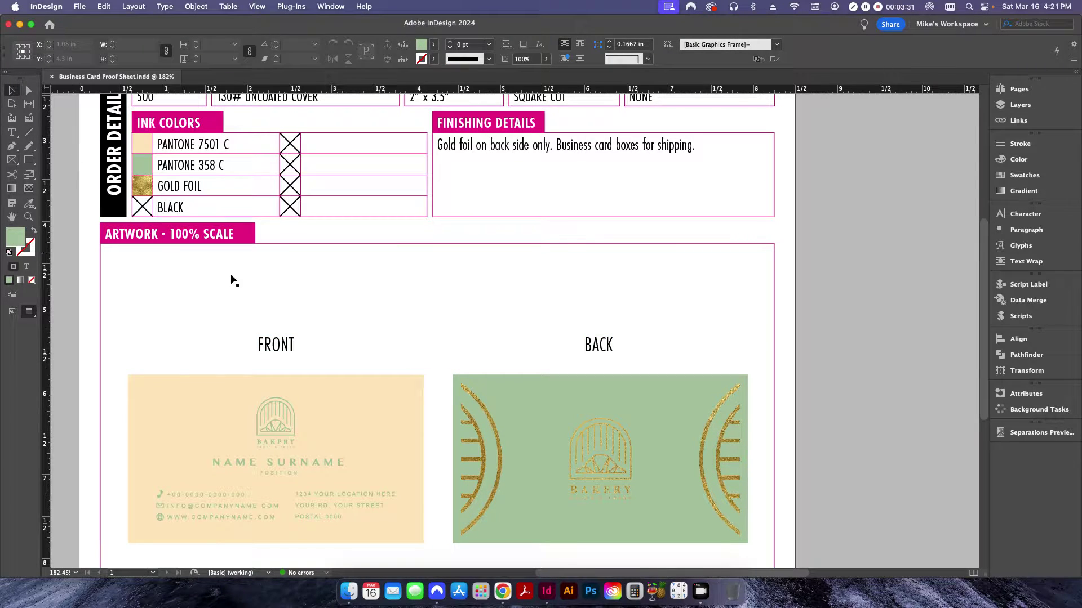
pyautogui.click(472, 400)
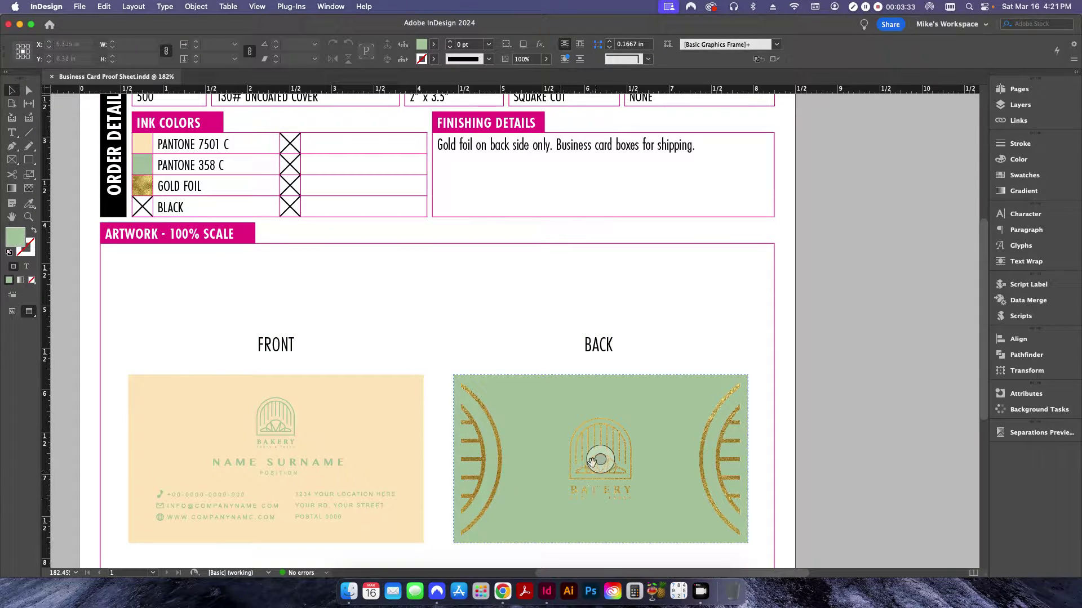
pyautogui.click(400, 323)
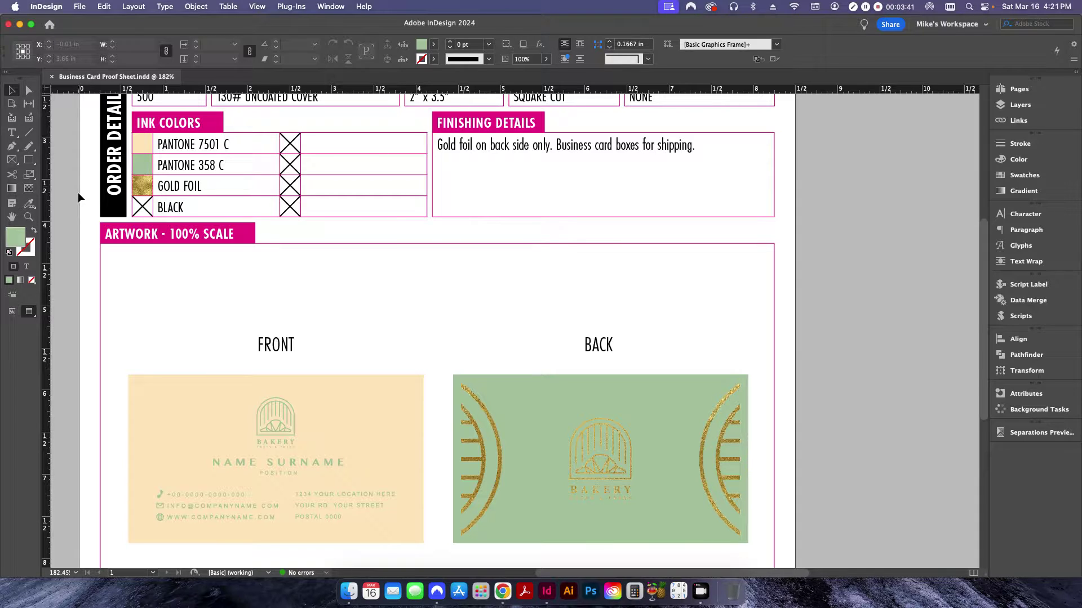
# Review the approval form from its header and order details through the artwork to the disclaimer and signature fields
pyautogui.scroll(10, 78, 197)
pyautogui.scroll(-5, 78, 197)
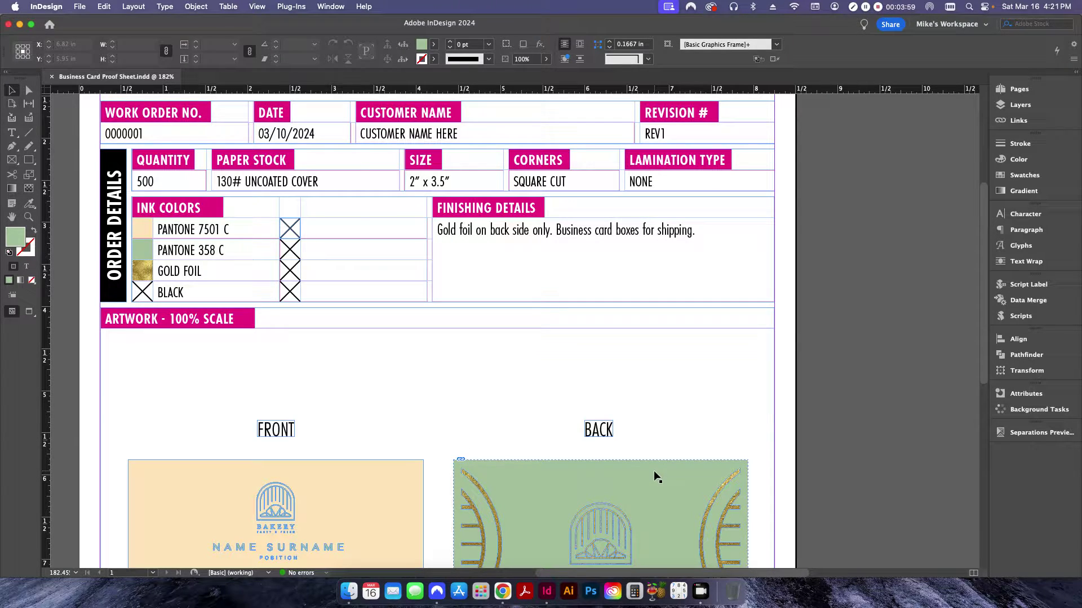
pyautogui.scroll(4, 524, 417)
pyautogui.scroll(1, 524, 416)
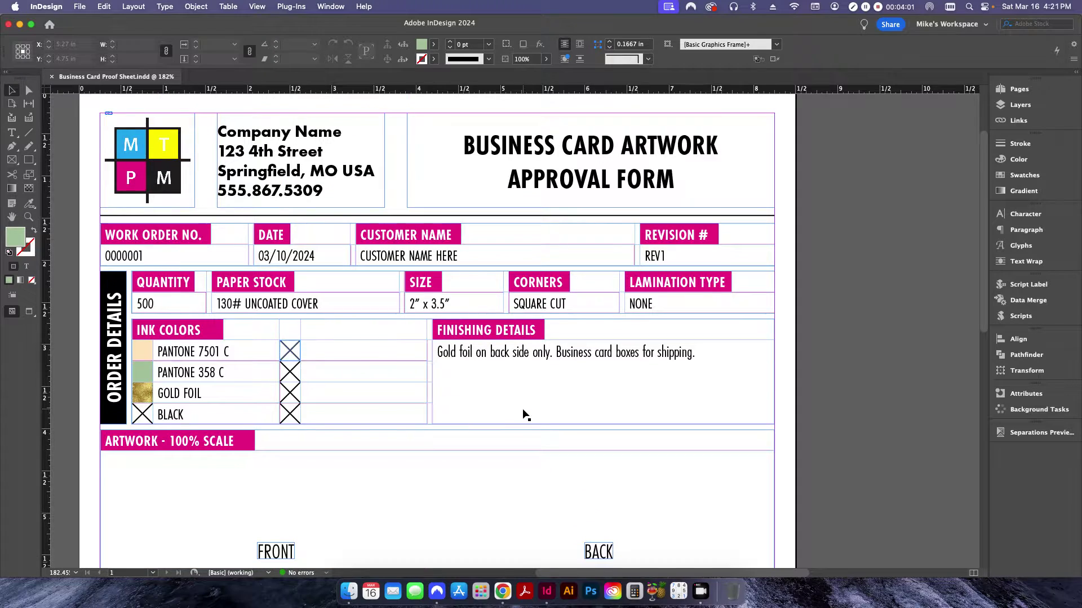
pyautogui.scroll(-9, 524, 411)
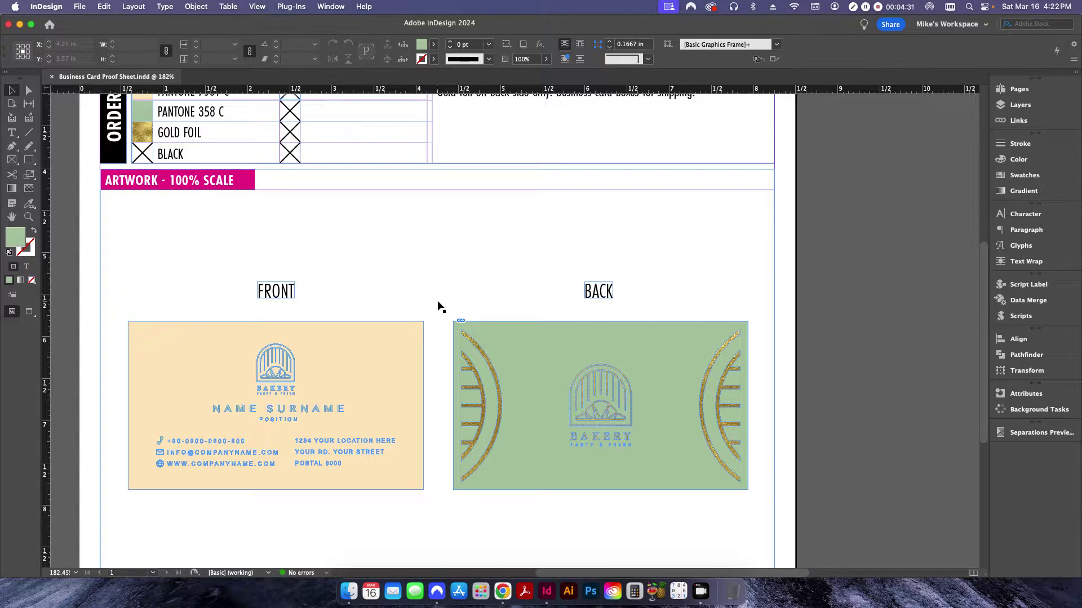
pyautogui.press('super+alt+p')
pyautogui.click(555, 428)
pyautogui.scroll(-5, 443, 310)
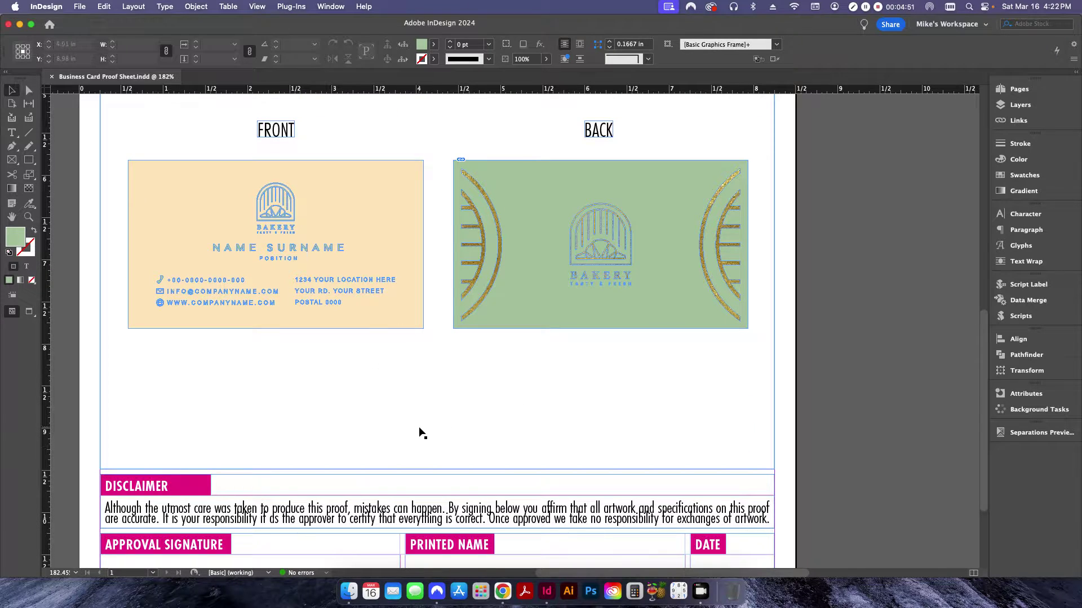
pyautogui.scroll(15, 429, 431)
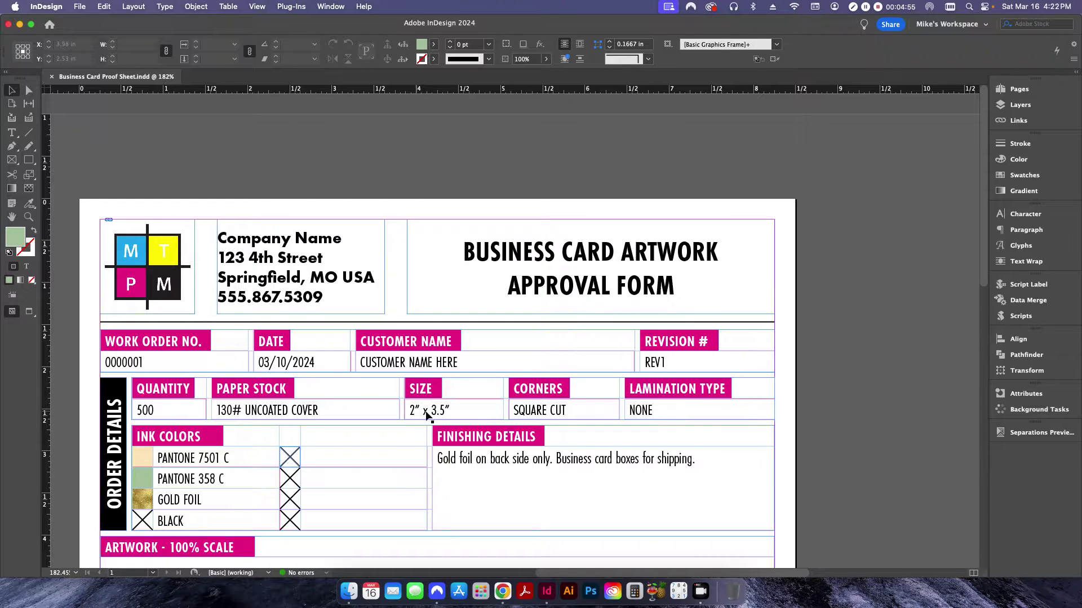
pyautogui.scroll(-1, 443, 424)
pyautogui.scroll(-10, 443, 424)
pyautogui.scroll(5, 437, 422)
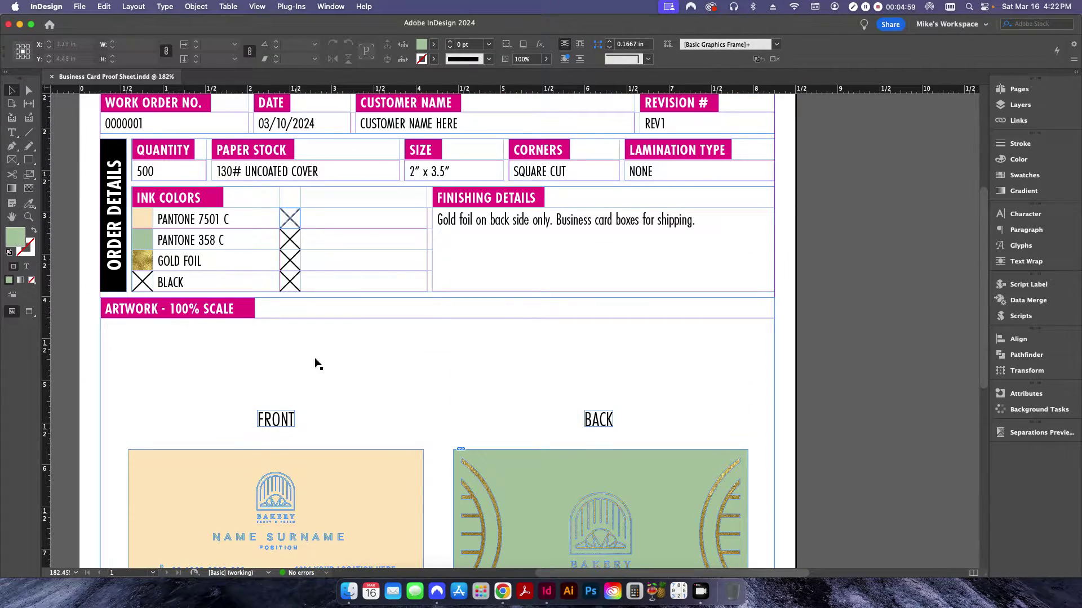
pyautogui.scroll(-5, 415, 394)
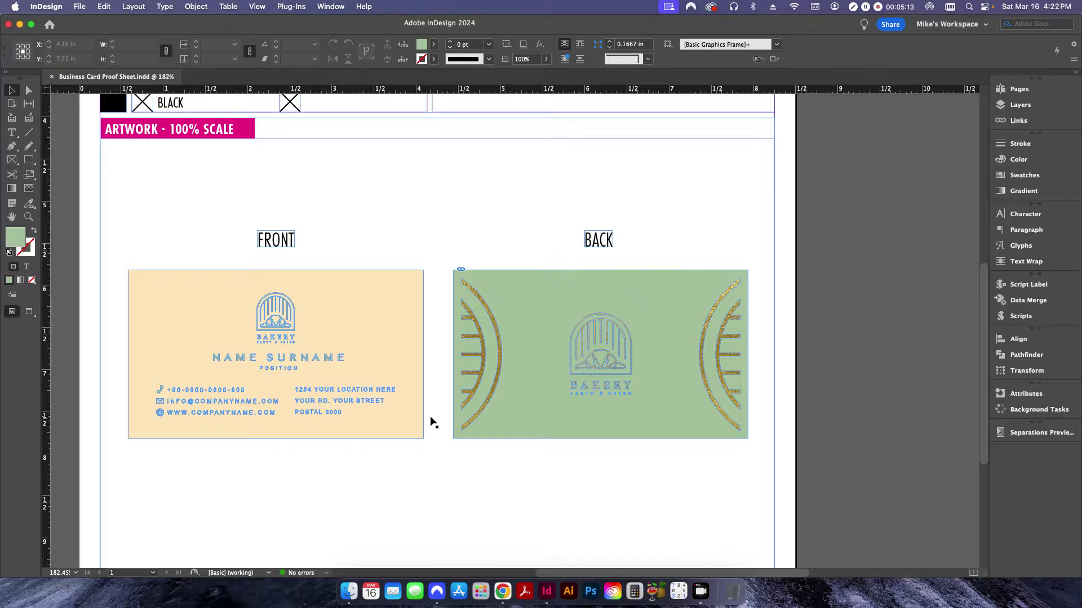
pyautogui.scroll(-10, 431, 422)
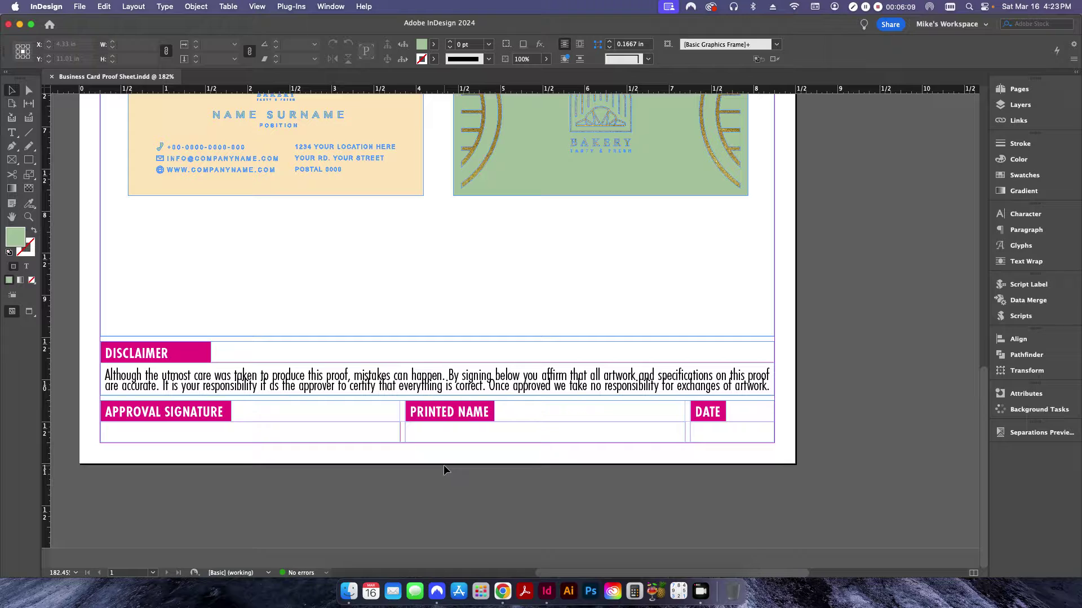
# Look over the business card form's signature area, card artwork and header, ending with the whole page in view
pyautogui.scroll(15, 444, 468)
pyautogui.scroll(-15, 444, 465)
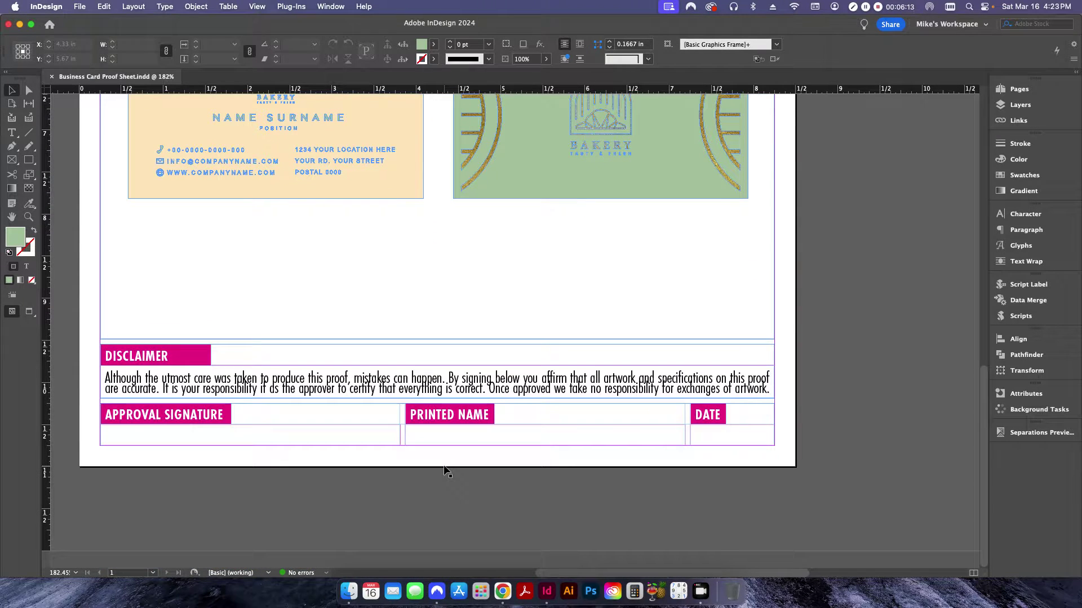
pyautogui.scroll(15, 444, 471)
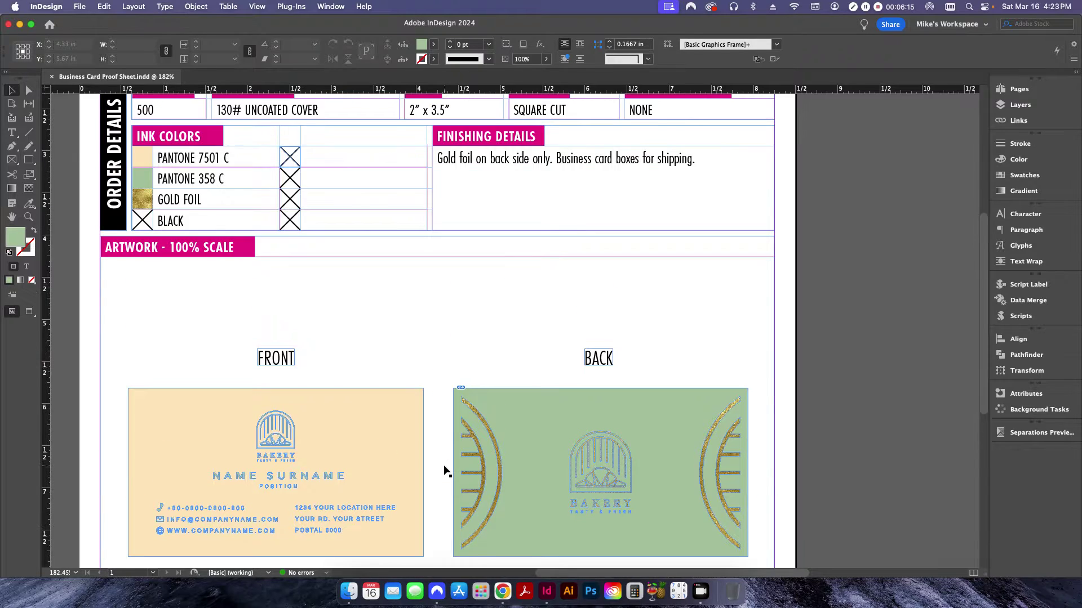
pyautogui.scroll(-2, 447, 472)
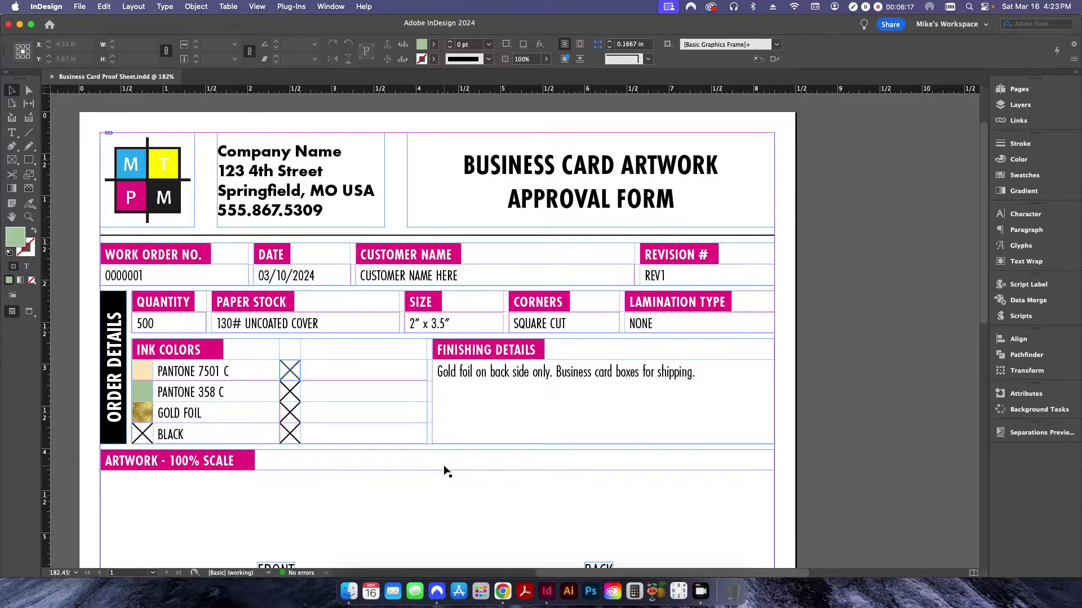
pyautogui.scroll(-14, 447, 472)
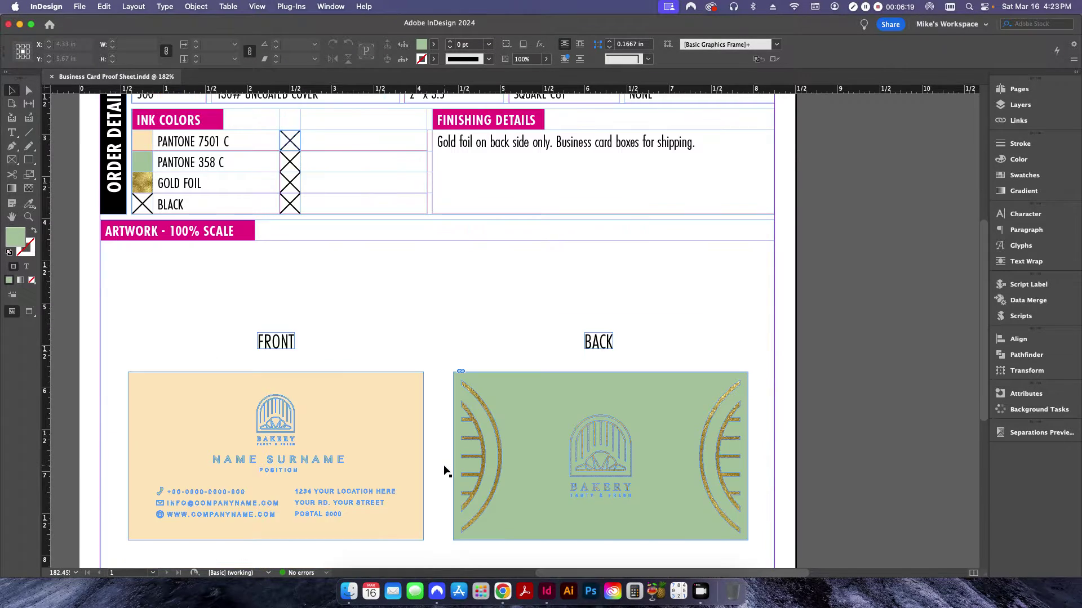
pyautogui.scroll(10, 447, 471)
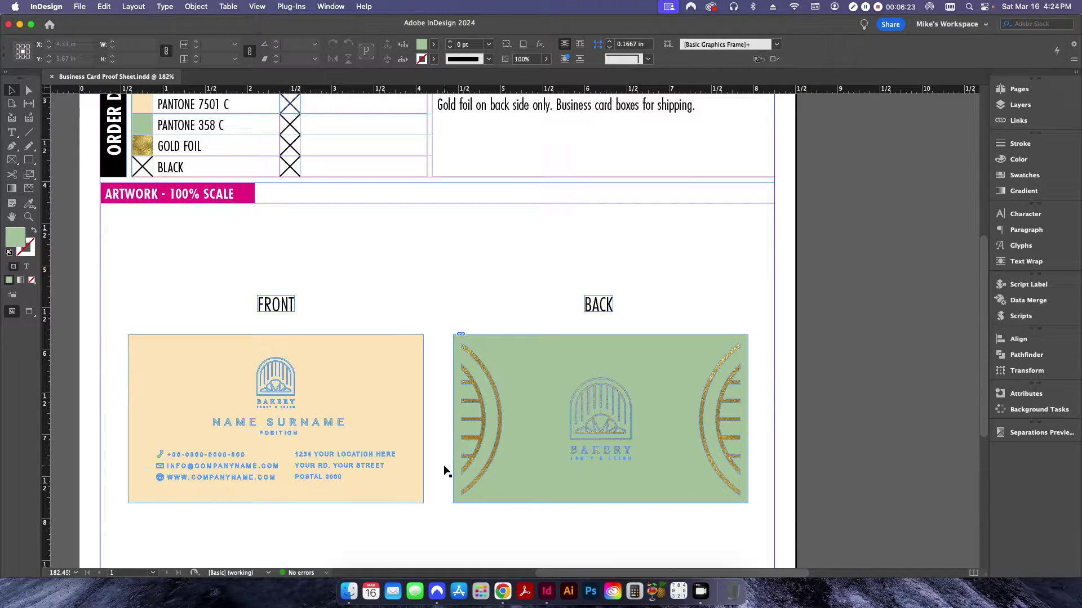
pyautogui.press('super+0')
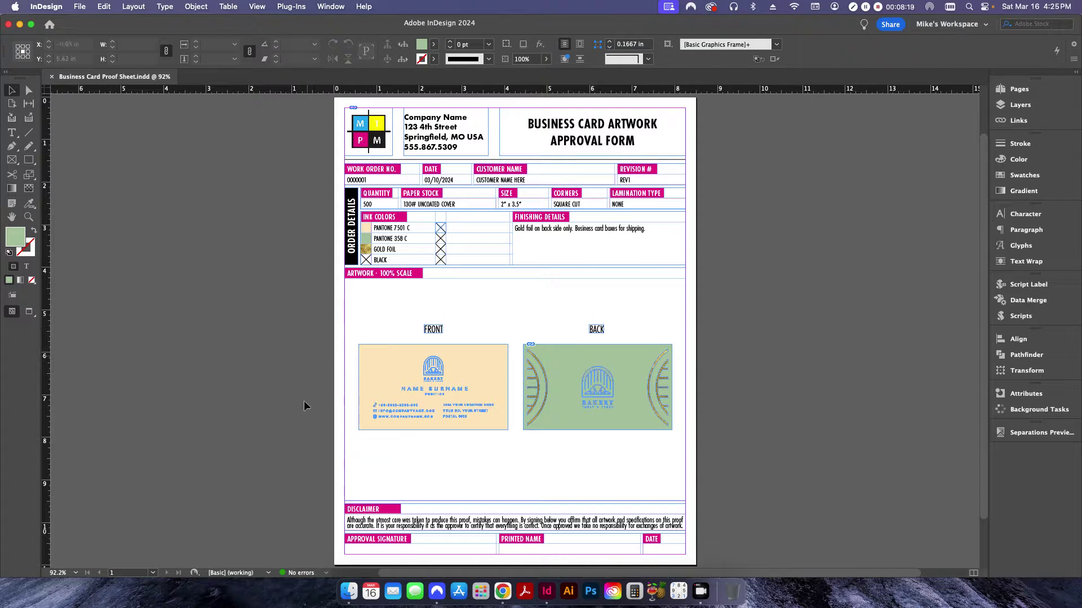
# Open Envelope Proof Sheet.indd from the Proof Sheet Video folder in Finder and fit its page in the window
pyautogui.click(349, 591)
pyautogui.click(421, 369)
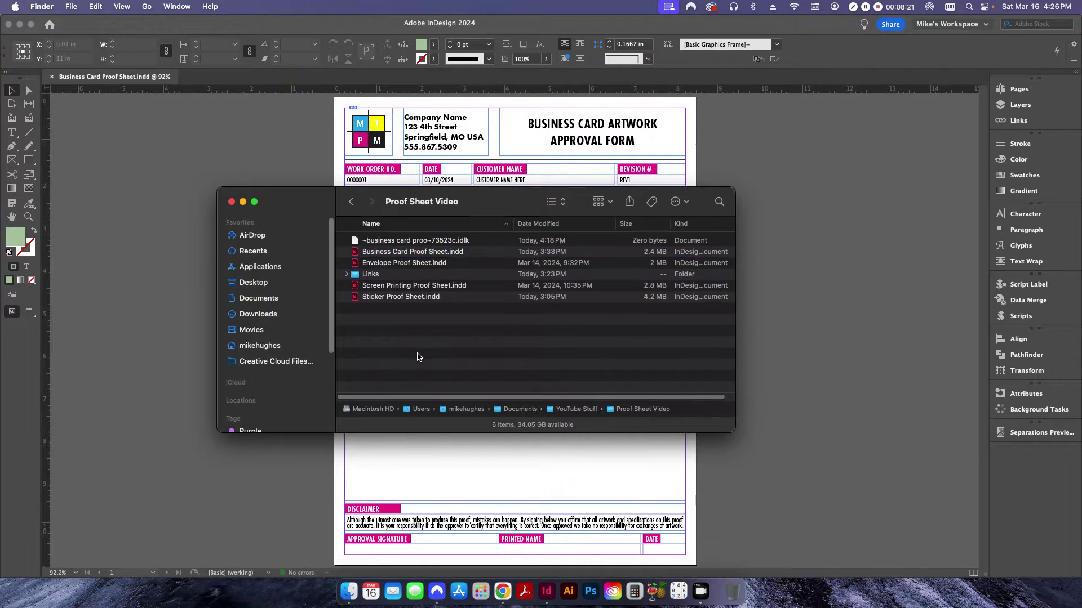
pyautogui.doubleClick(405, 263)
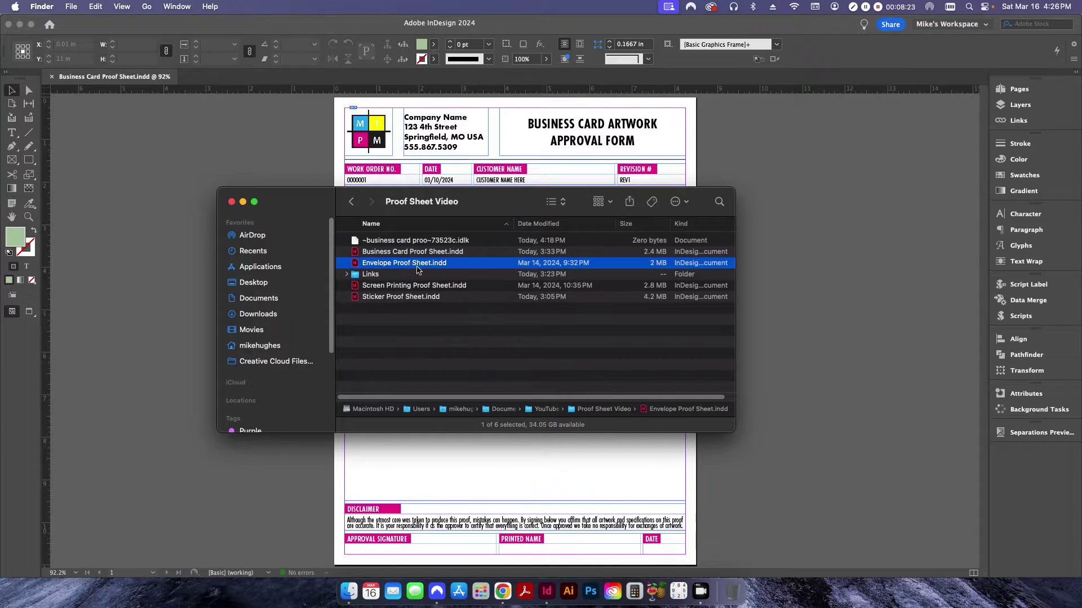
pyautogui.press('super+0')
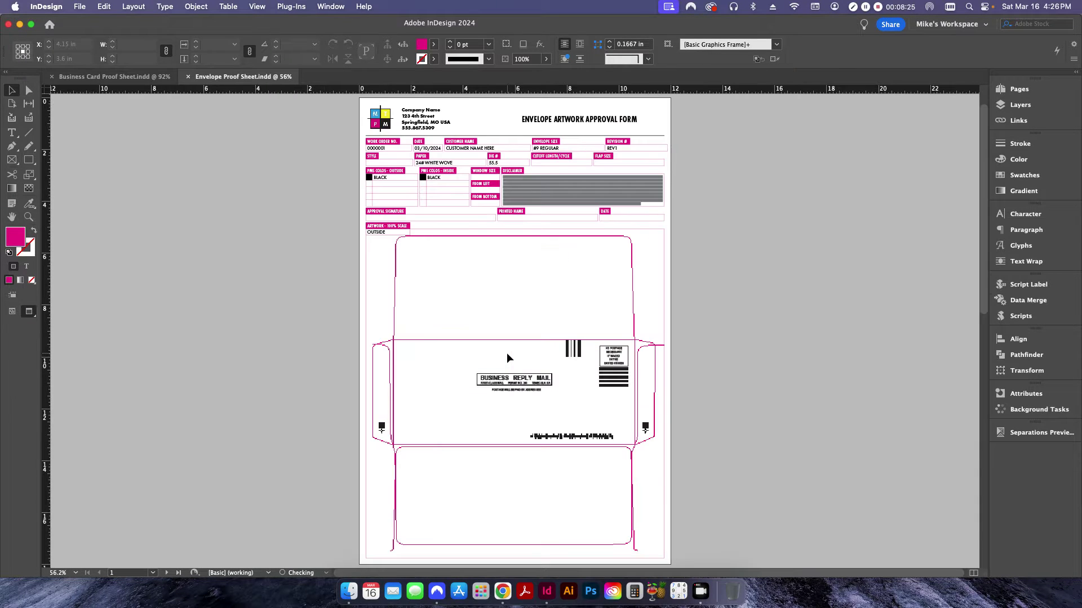
# Set the envelope proof sheet to High Quality Display and inspect its order details at 100%
pyautogui.rightClick(696, 354)
pyautogui.moveTo(777, 505)
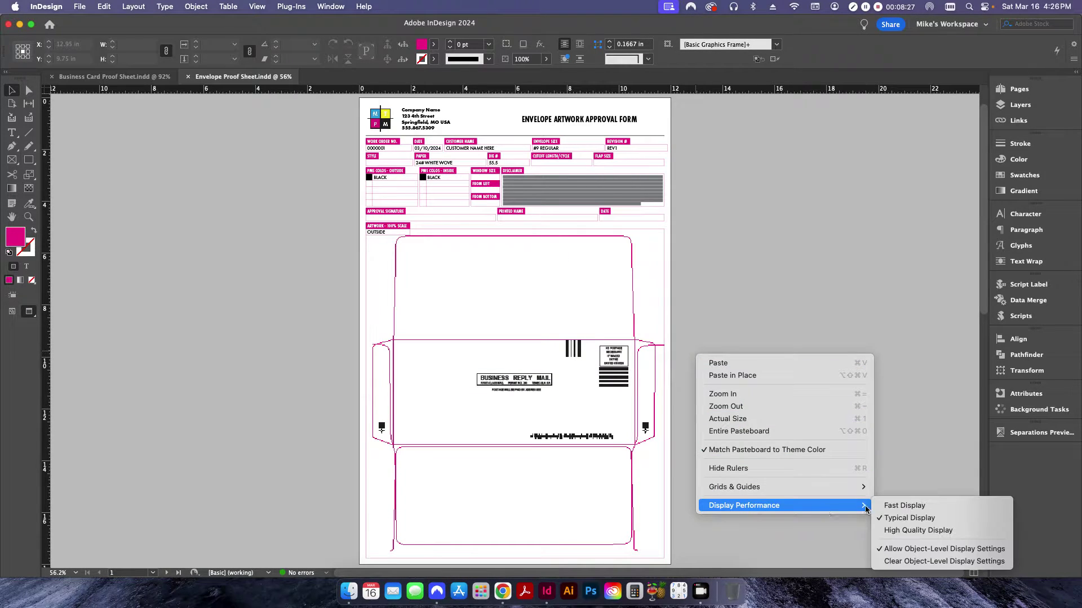
pyautogui.click(919, 530)
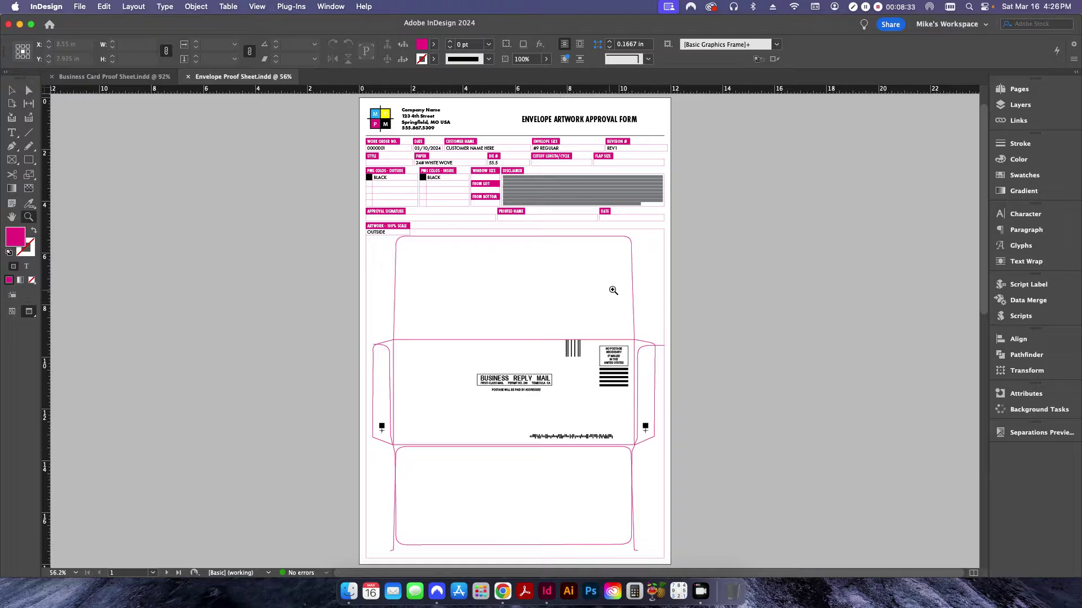
pyautogui.click(552, 259)
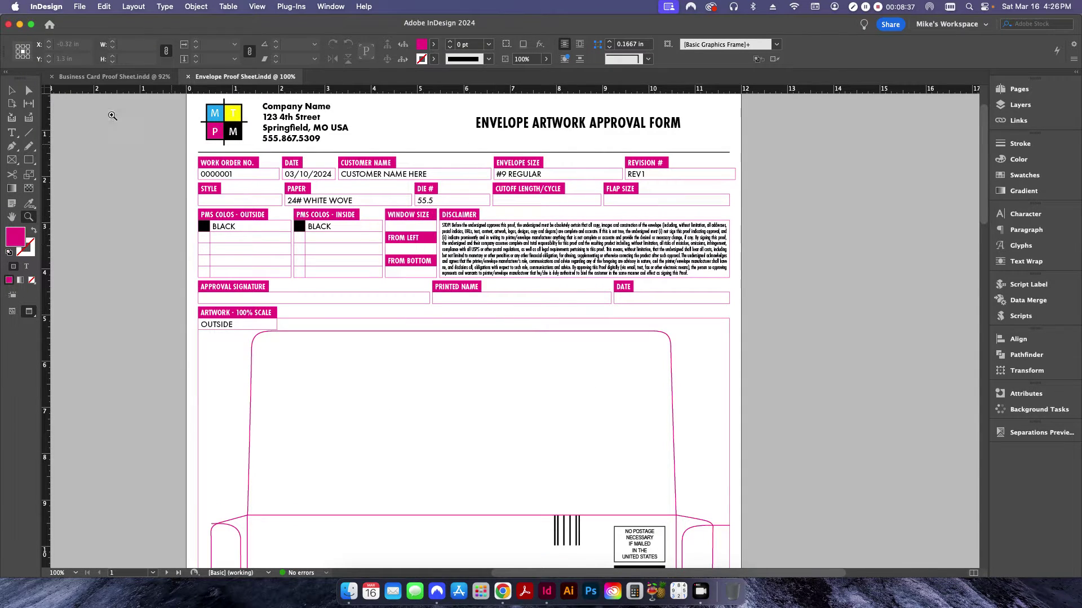
pyautogui.click(12, 90)
# Open Sticker Proof Sheet.indd from the Proof Sheet Video folder and fit its page in the window
pyautogui.click(349, 591)
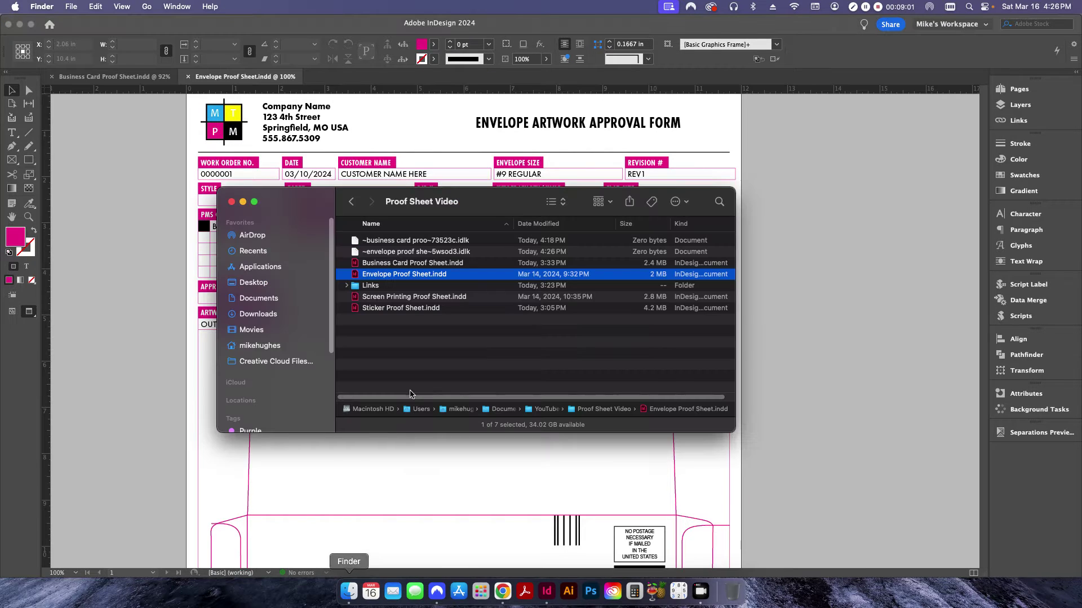
pyautogui.doubleClick(398, 307)
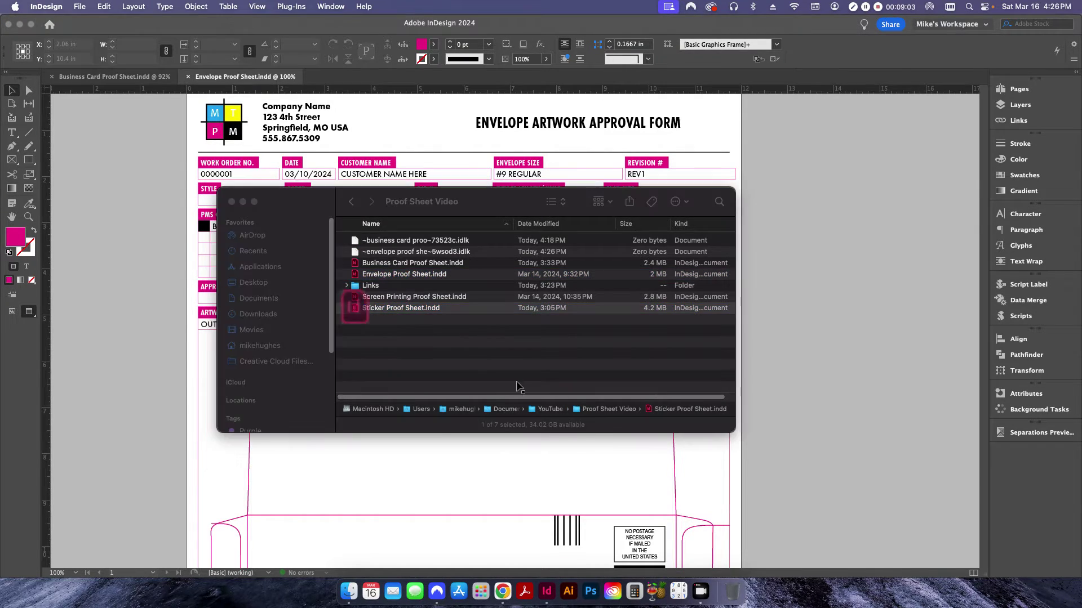
pyautogui.press('super+0')
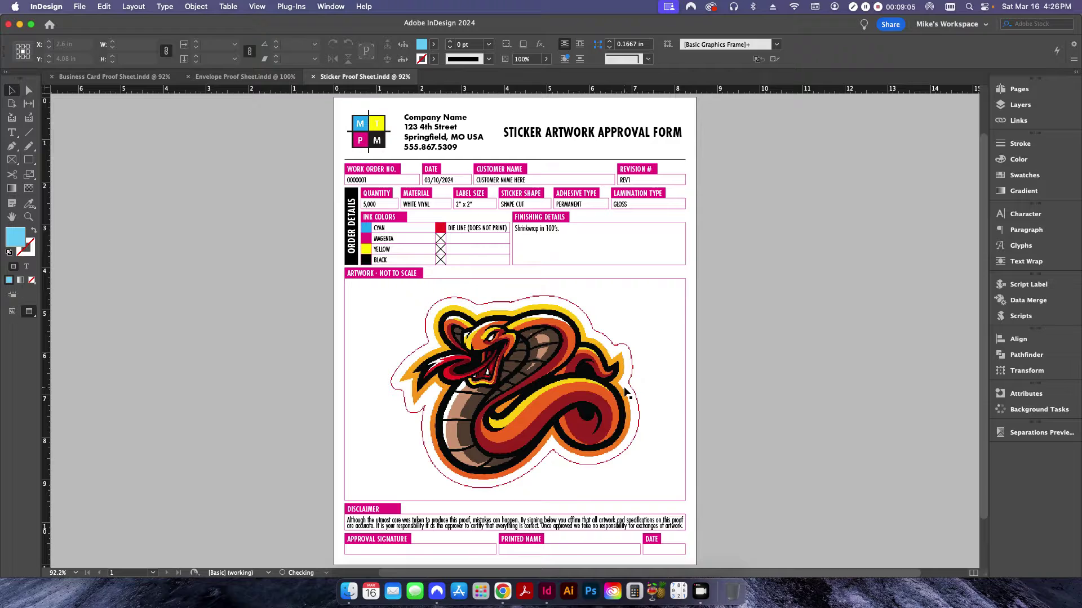
# Set the display performance of the sticker proof sheet to High Quality Display
pyautogui.rightClick(316, 298)
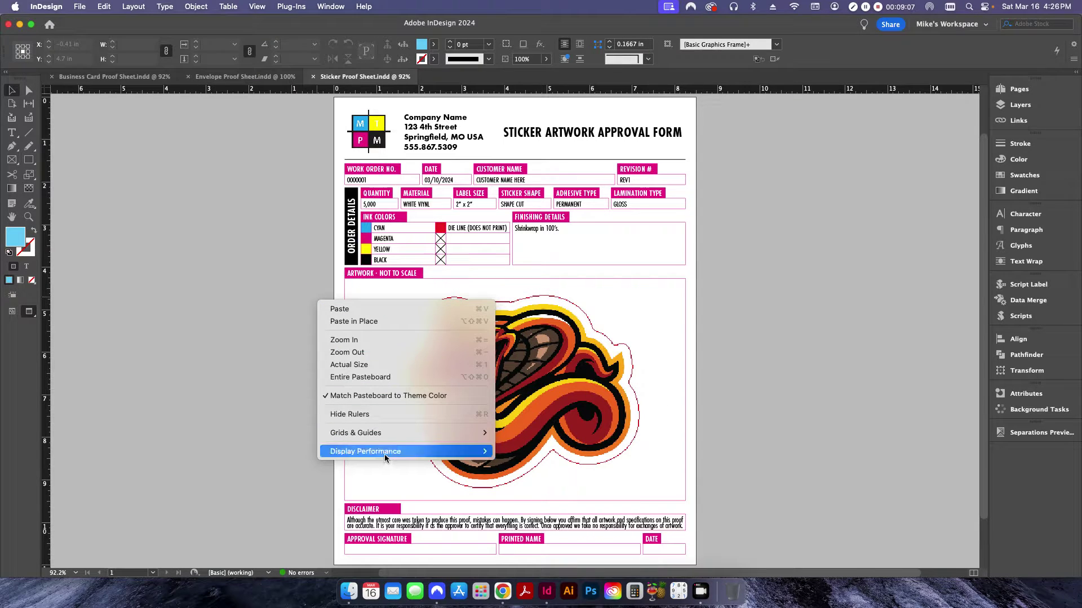
pyautogui.moveTo(471, 451)
pyautogui.press('Right')
pyautogui.press('Down')
pyautogui.press('Down')
pyautogui.press('Return')
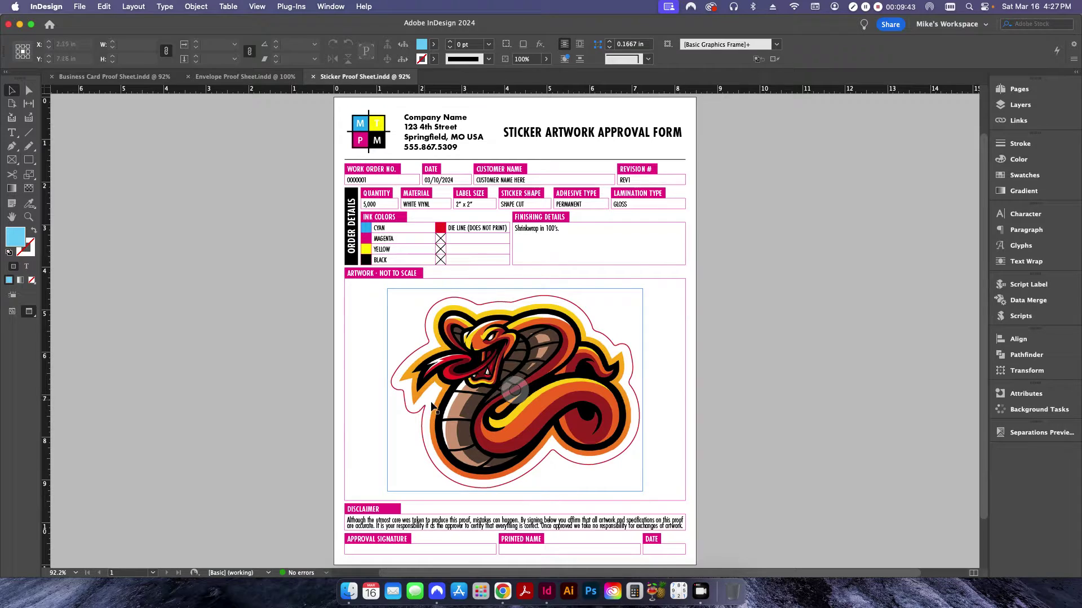
# Open Screen Printing Proof Sheet.indd and enter HOODED SWEATSHIRT in BLACK in the third row of the order details table
pyautogui.click(350, 591)
pyautogui.doubleClick(416, 308)
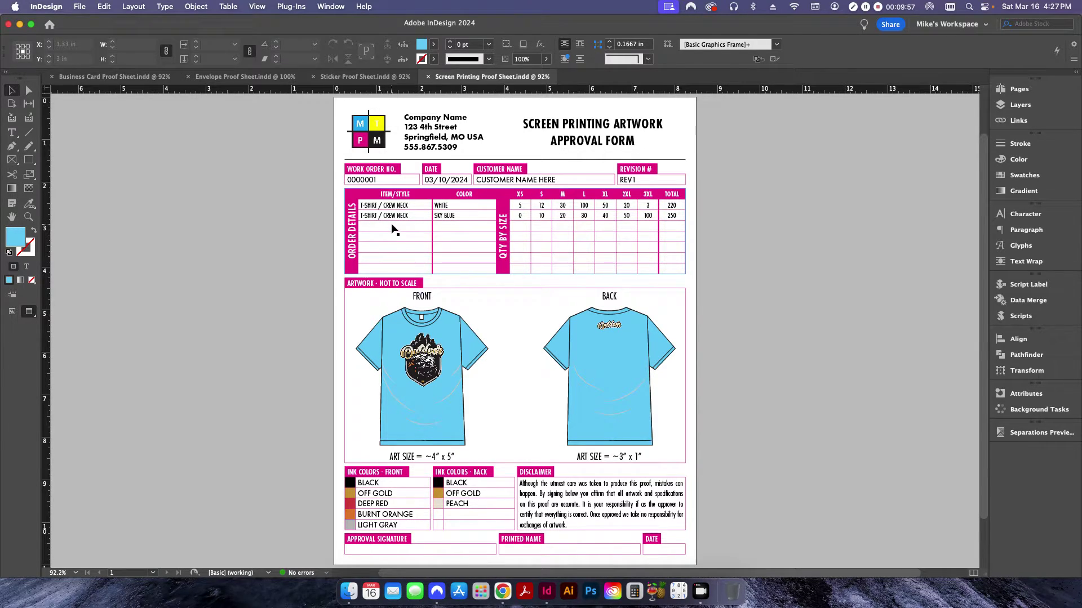
pyautogui.press('t')
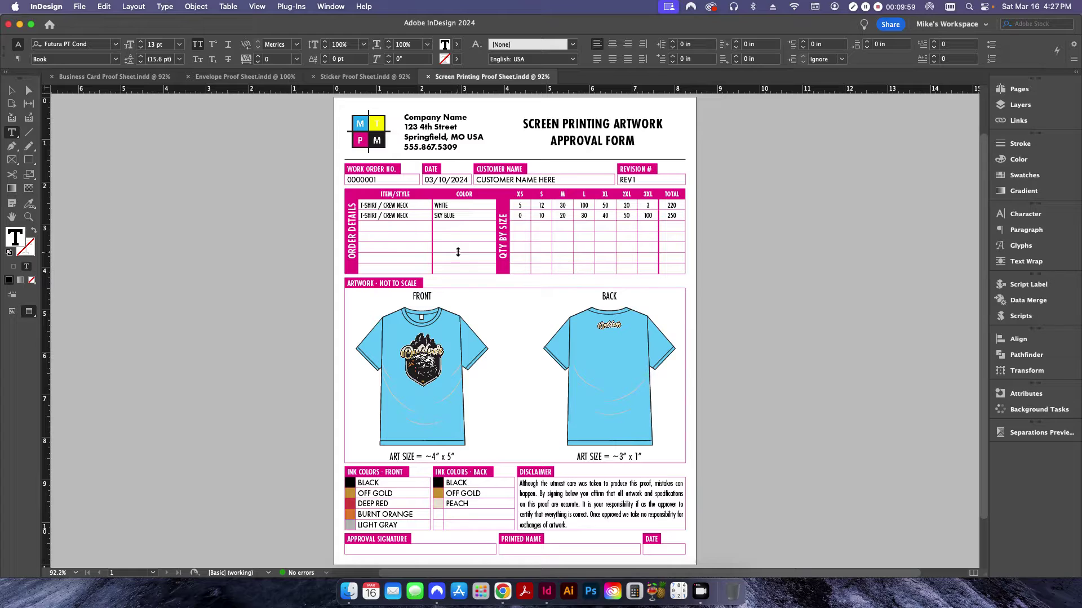
pyautogui.write('HOODED')
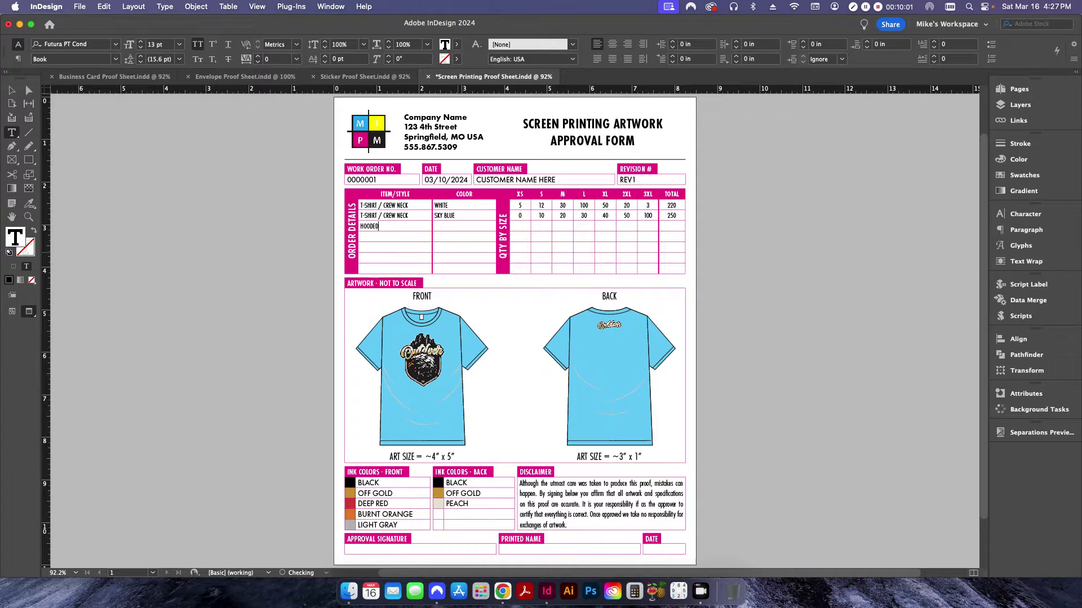
pyautogui.write(' SWEATSHIRT')
pyautogui.press('Tab')
pyautogui.write('BLACK')
# Fill the hooded sweatshirt quantities with 10 for XL, 0 for every other size and a total of 10
pyautogui.press('Tab')
pyautogui.press('Tab')
pyautogui.write('1010')
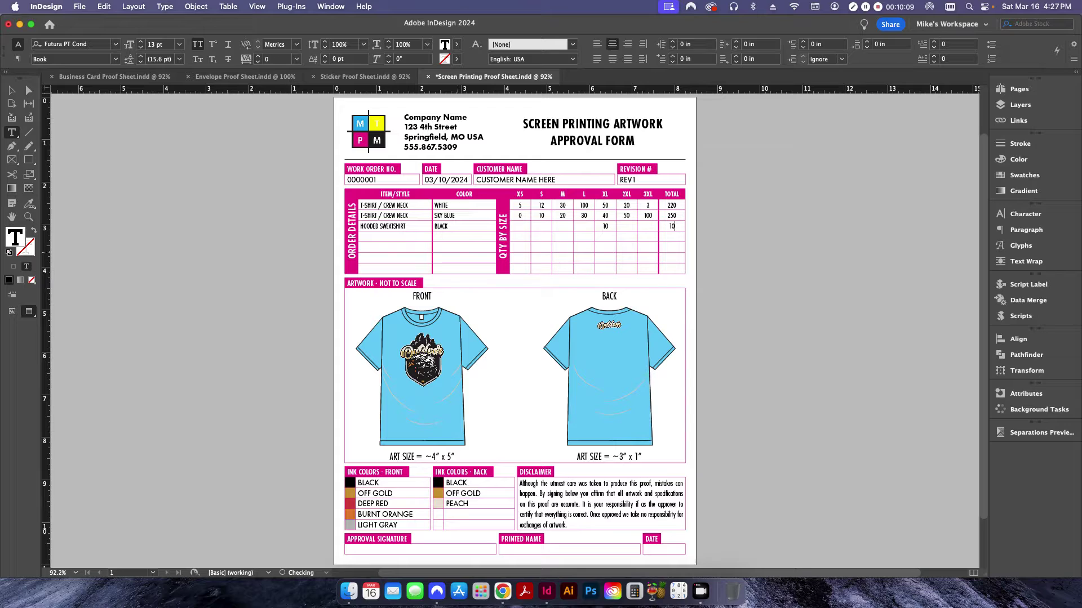
pyautogui.click(527, 228)
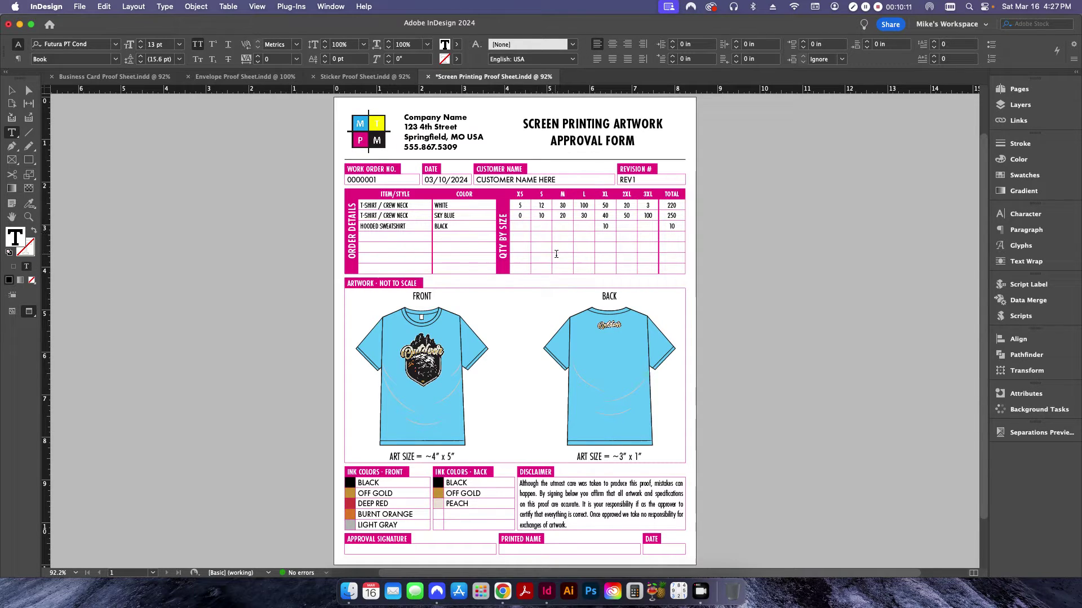
pyautogui.write('0\t0\t0\t0')
pyautogui.press('Tab')
pyautogui.write('0')
pyautogui.press('Tab')
pyautogui.write('0')
pyautogui.press('Escape')
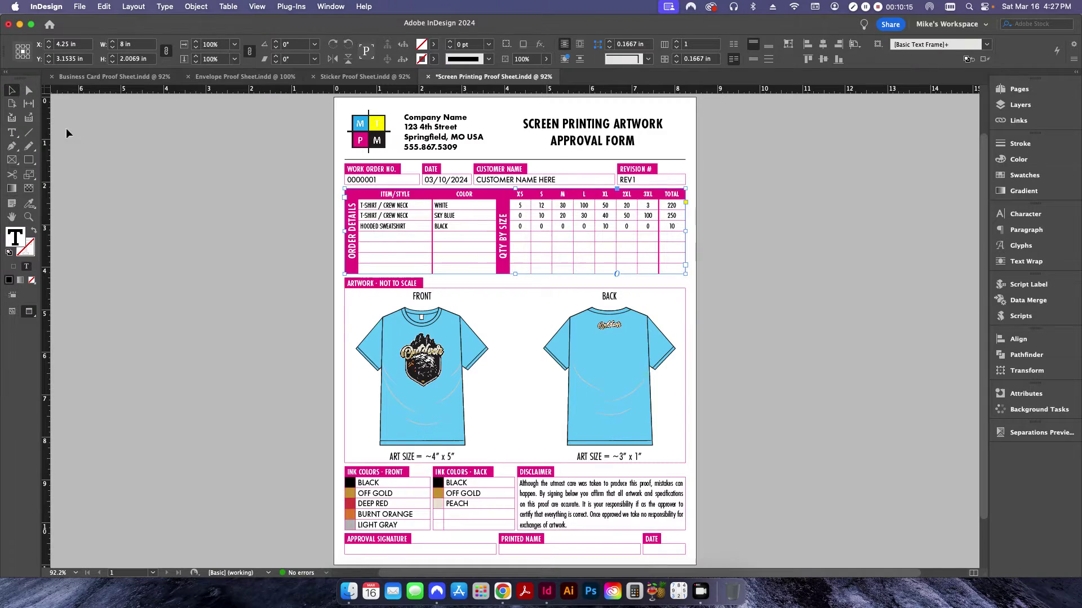
pyautogui.click(259, 304)
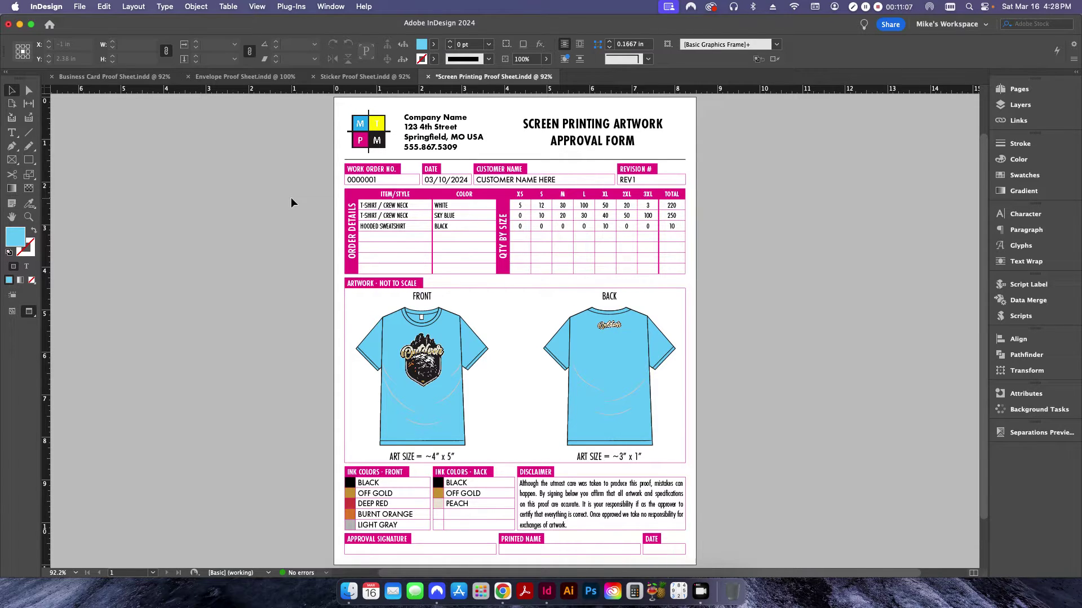
# Bring up the Adobe PDF (Print) export settings for the screen printing proof sheet, keeping the document name as the file name
pyautogui.click(81, 7)
pyautogui.click(82, 8)
pyautogui.click(82, 8)
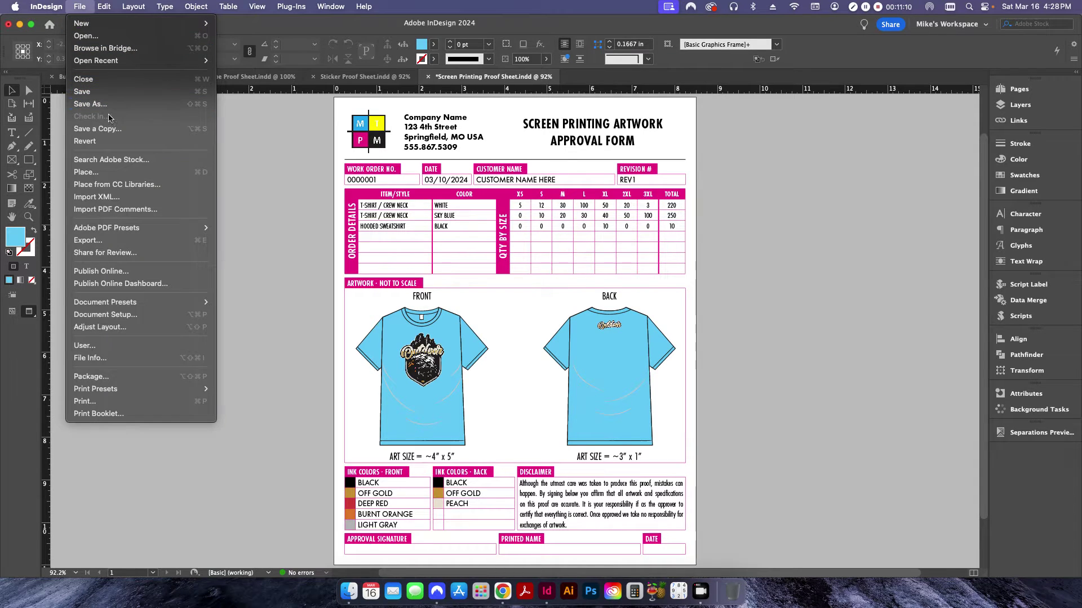
pyautogui.click(88, 240)
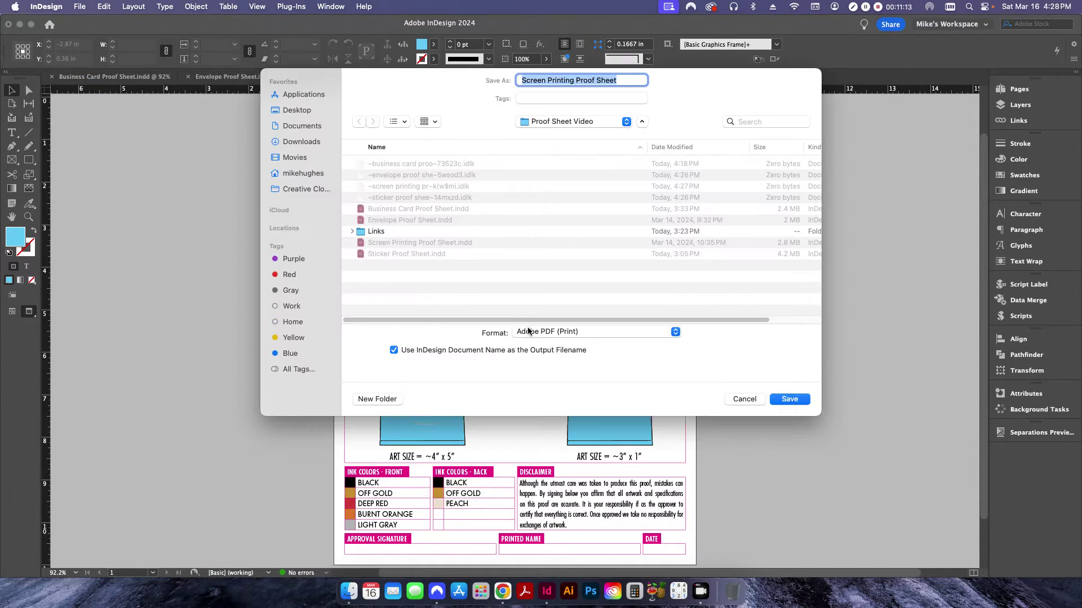
pyautogui.click(798, 401)
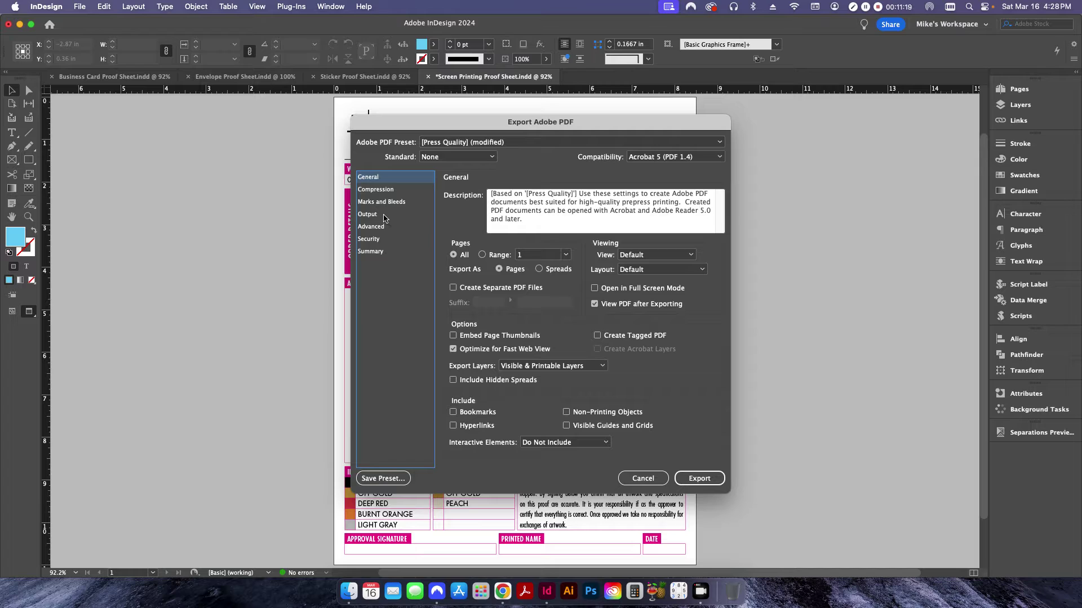
# Review the output choices Convert to Destination (Preserve Numbers) and Document CMYK - U.S. Web Coated (SWOP) v2, and cancel the export
pyautogui.click(386, 214)
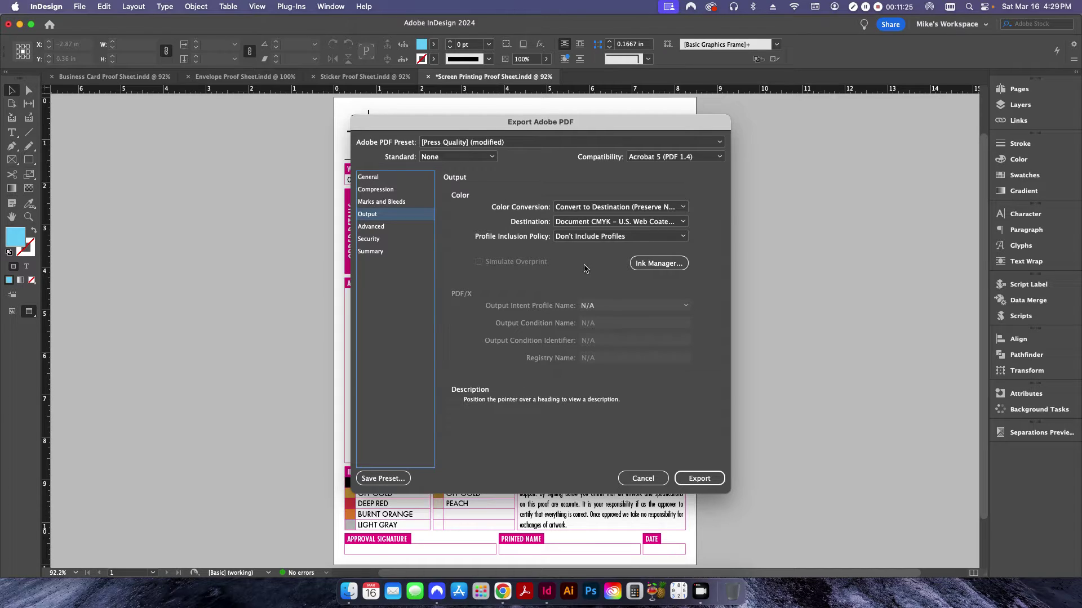
pyautogui.click(592, 207)
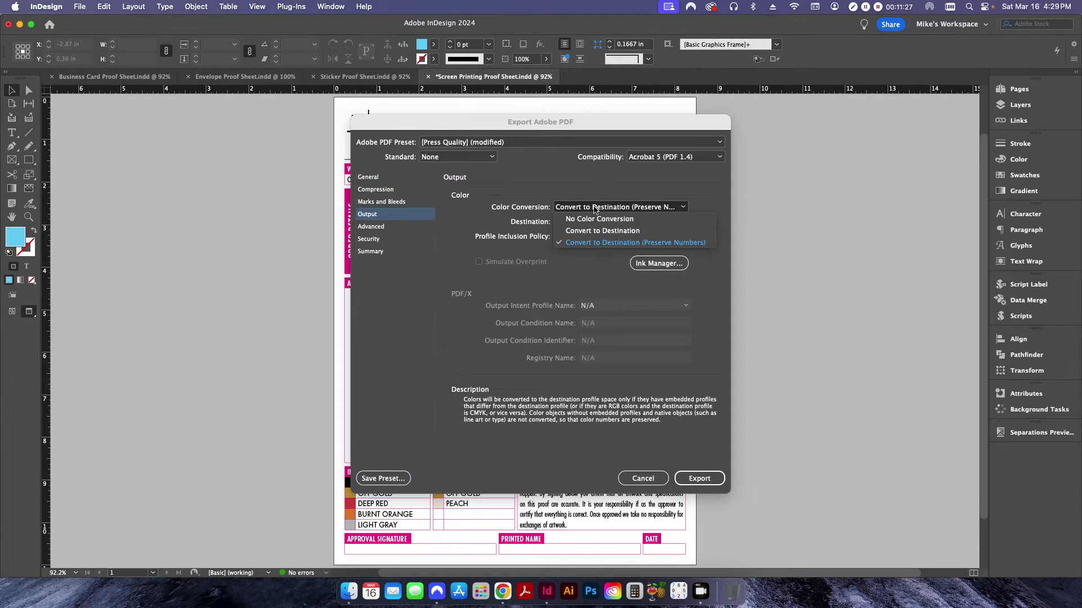
pyautogui.click(586, 244)
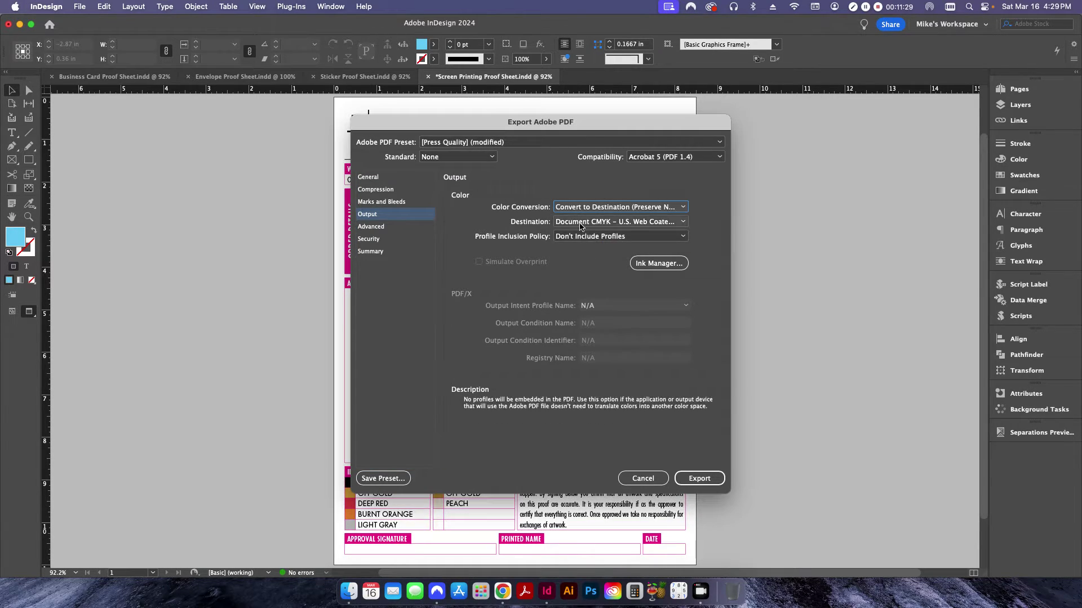
pyautogui.click(572, 222)
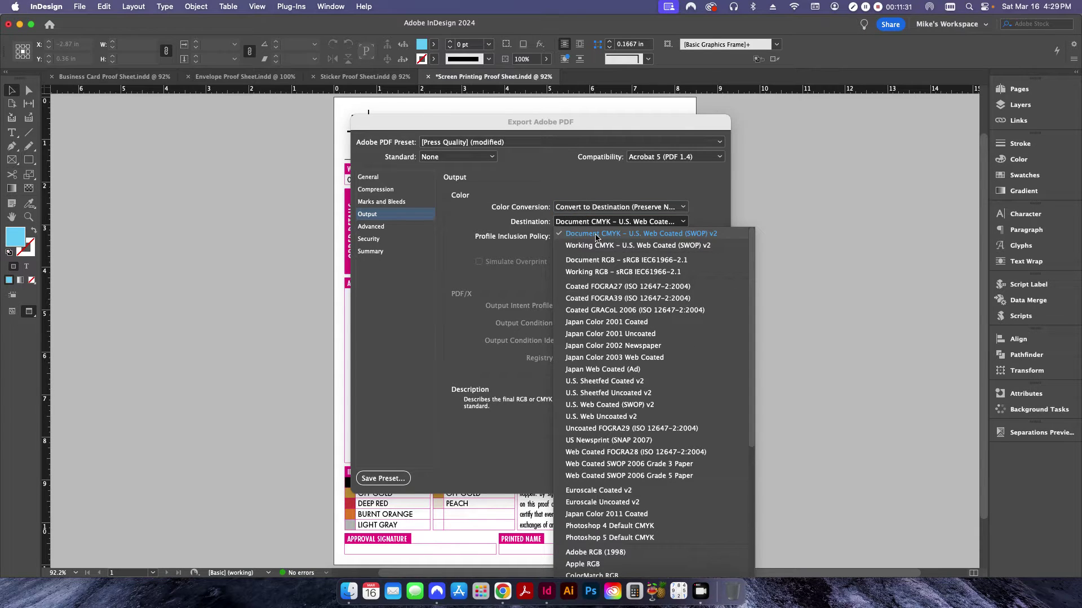
pyautogui.click(578, 233)
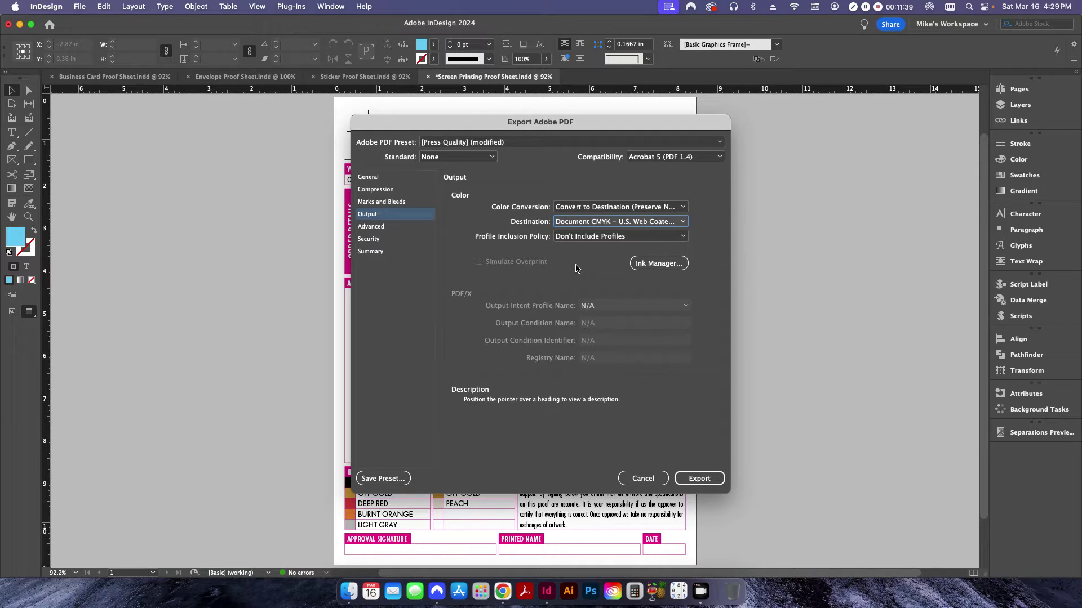
pyautogui.click(631, 480)
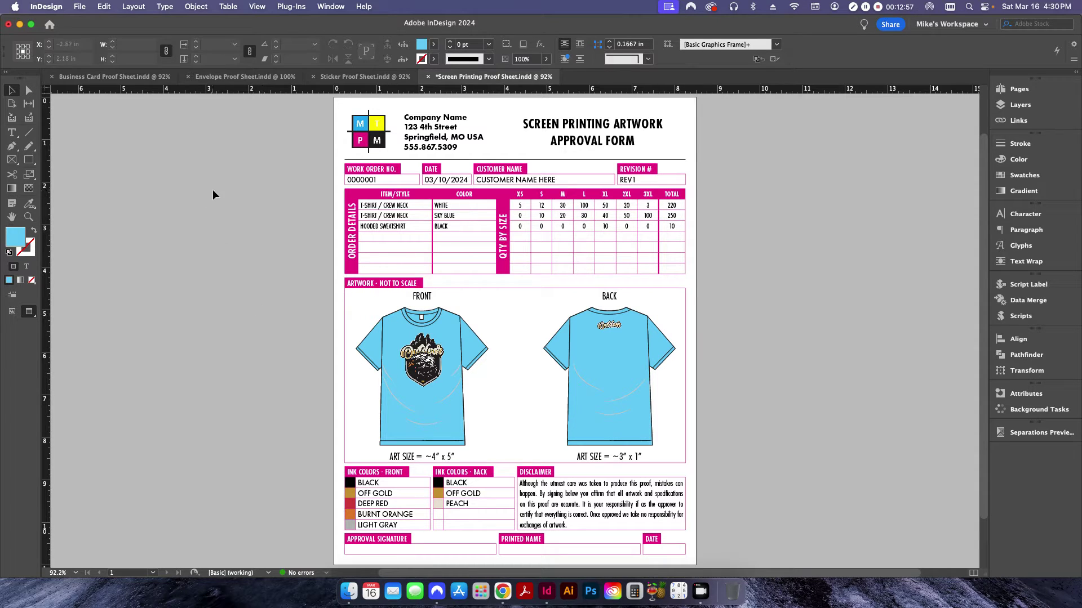
# Start an Adobe PDF (Print) export of the screen printing proof sheet under its document name and show the Output settings
pyautogui.click(79, 6)
pyautogui.click(281, 201)
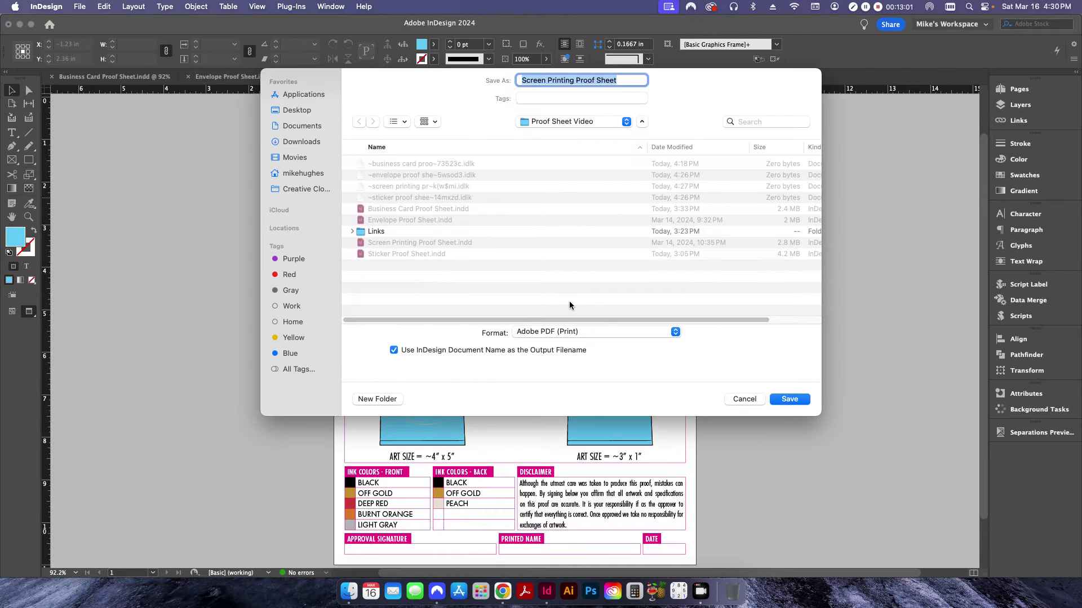
pyautogui.click(789, 399)
pyautogui.click(394, 202)
pyautogui.click(380, 215)
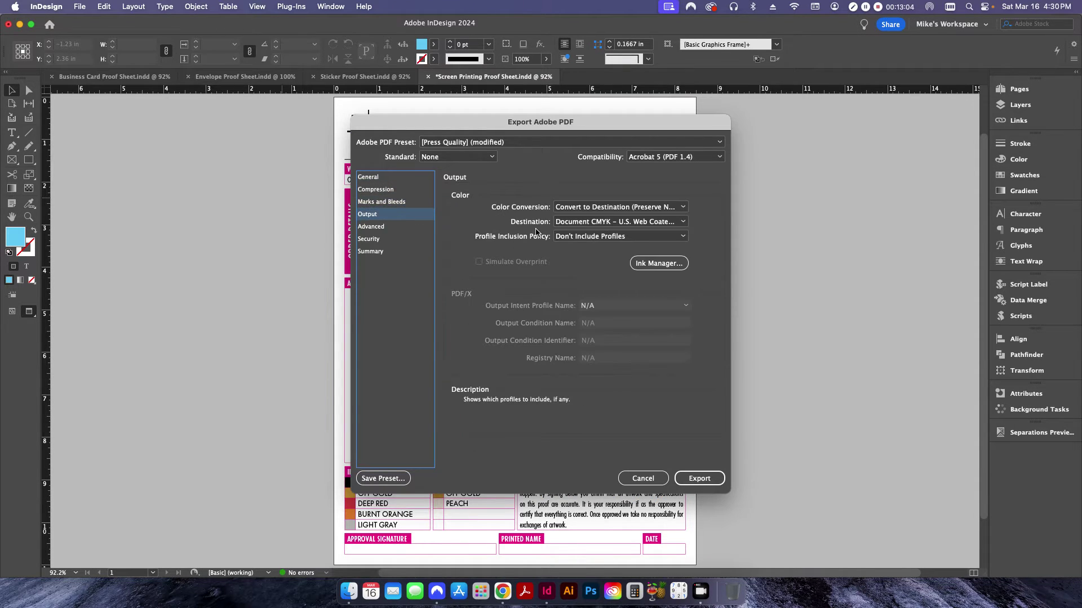
# Review the color conversion choices, keep Convert to Destination (Preserve Numbers), and export the proof sheet as a PDF
pyautogui.click(572, 209)
pyautogui.click(522, 217)
pyautogui.click(570, 209)
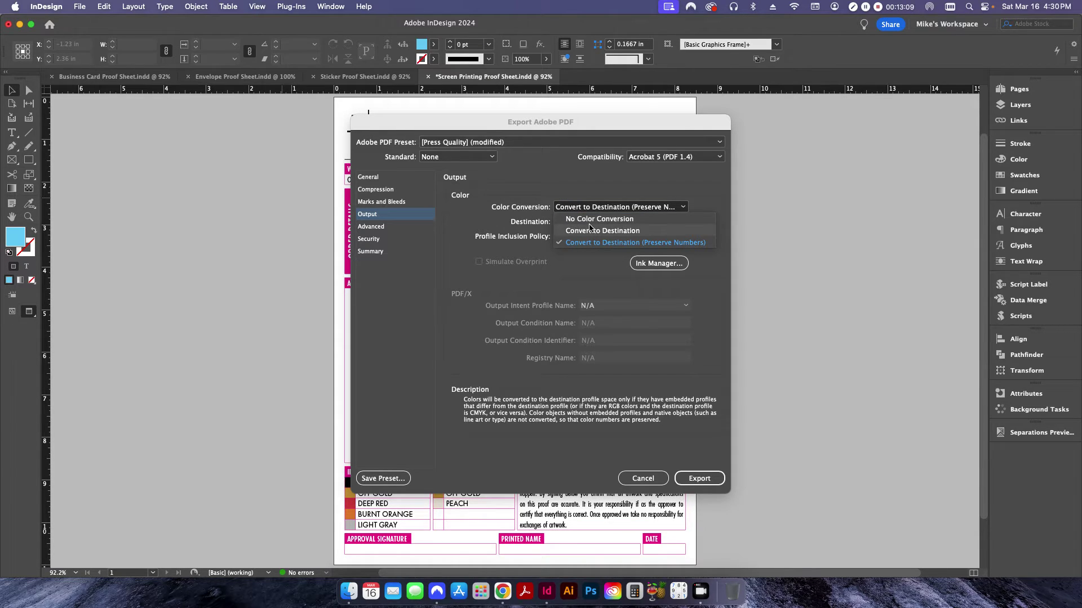
pyautogui.press('Escape')
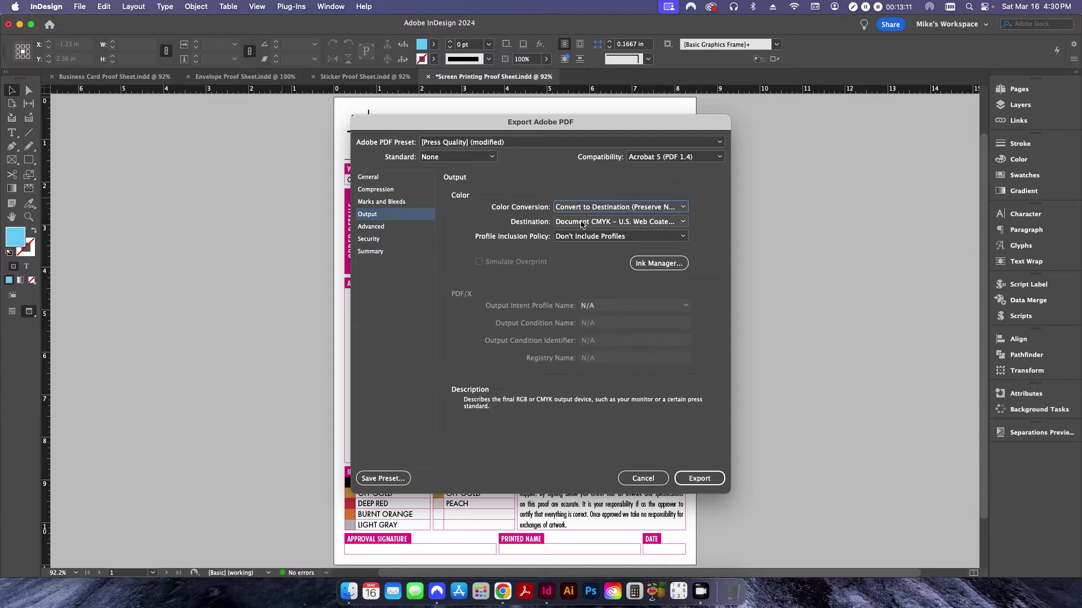
pyautogui.click(698, 478)
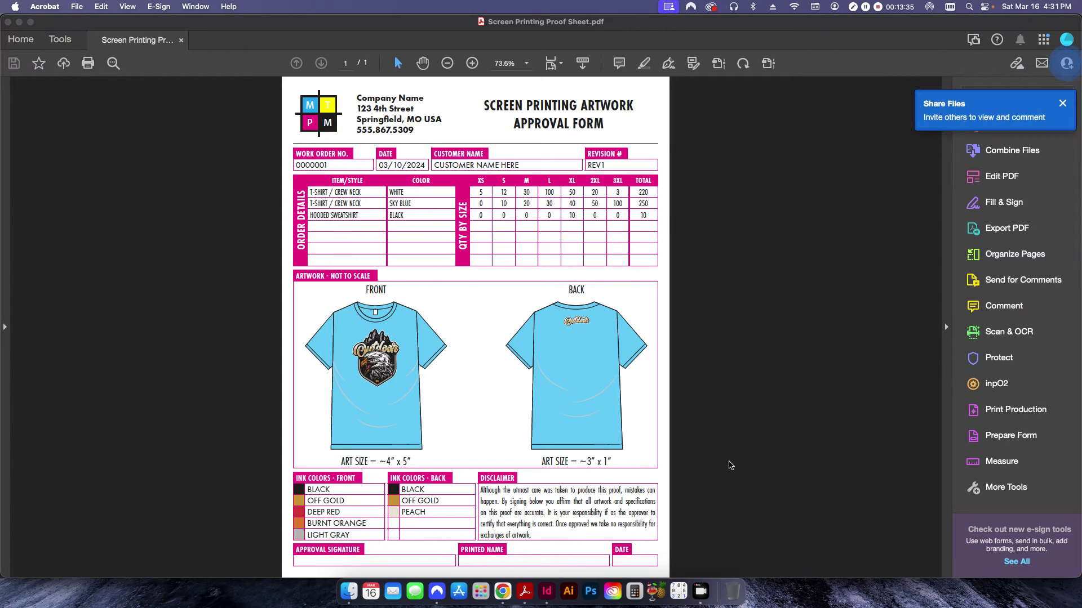
pyautogui.click(726, 354)
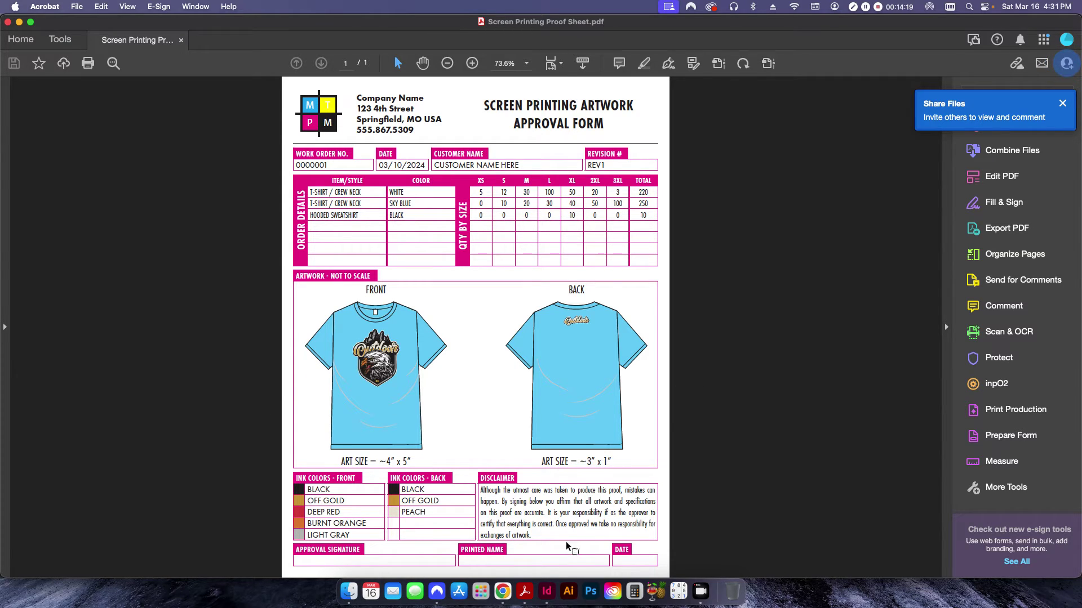
# Switch back to InDesign, highlight the ITEM/STYLE heading and its three filled cells in the order details table, and clear the selection
pyautogui.click(547, 591)
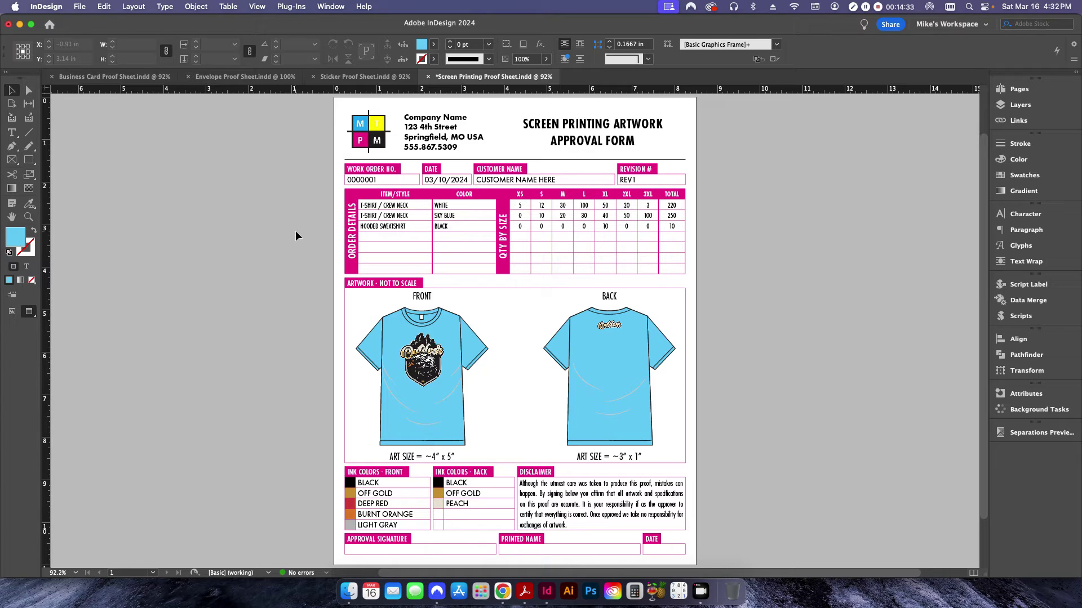
pyautogui.click(12, 133)
pyautogui.moveTo(393, 193); pyautogui.dragTo(395, 228)
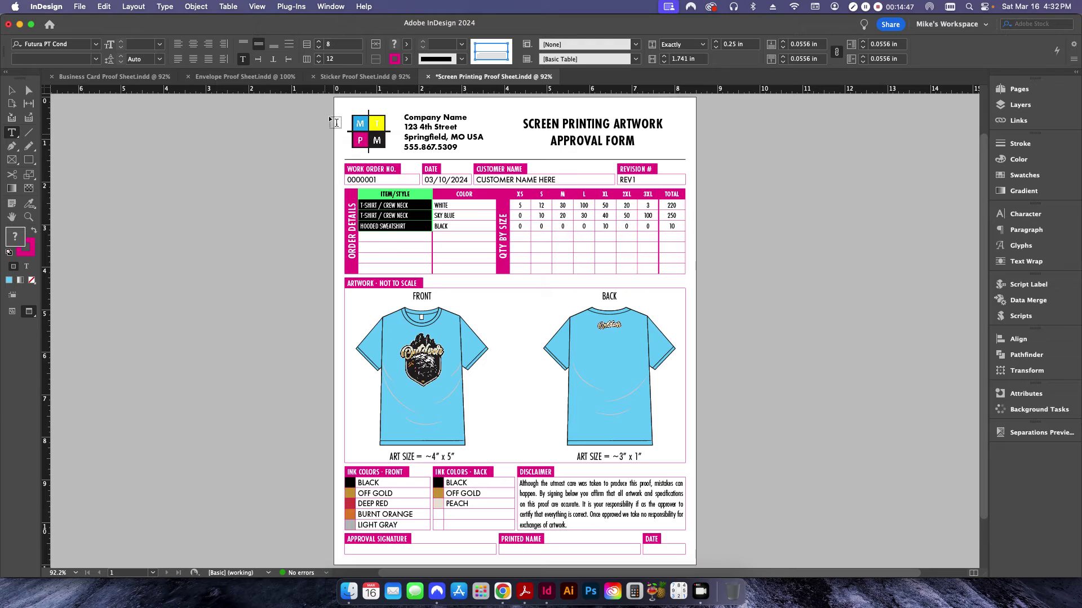
pyautogui.click(11, 90)
pyautogui.click(262, 285)
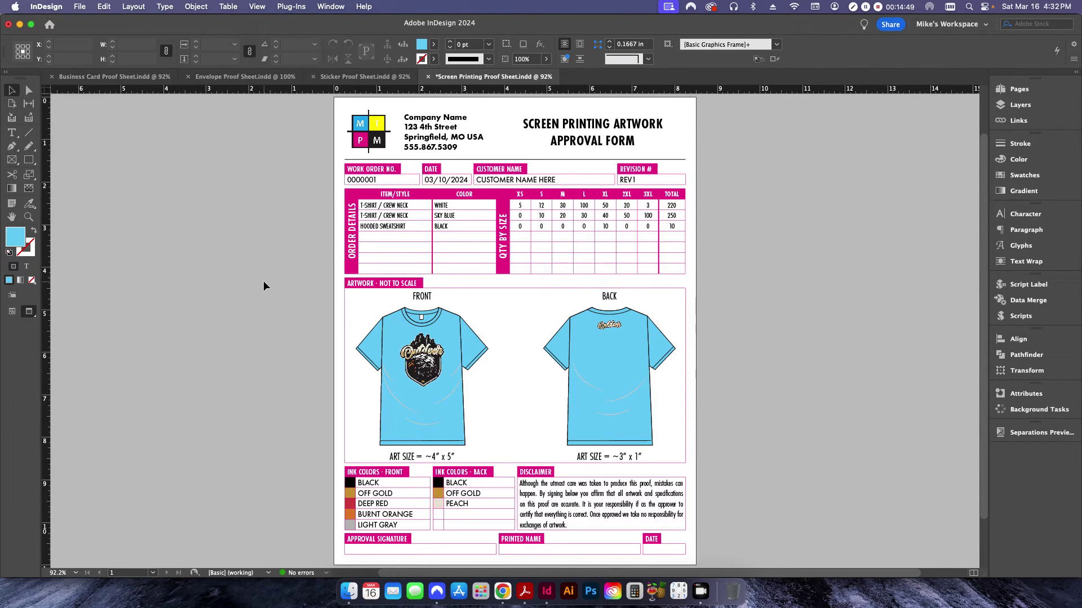